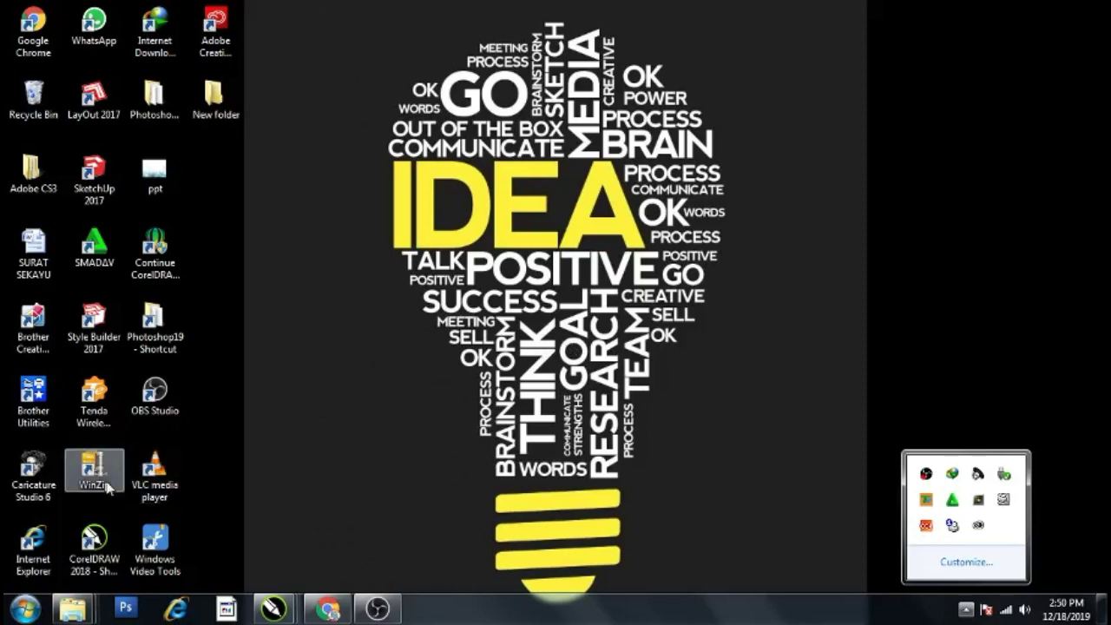
# - Launch Photoshop CC 2017 from the Start menu and dismiss the unavailable plug-ins warning
pyautogui.click(24, 612)
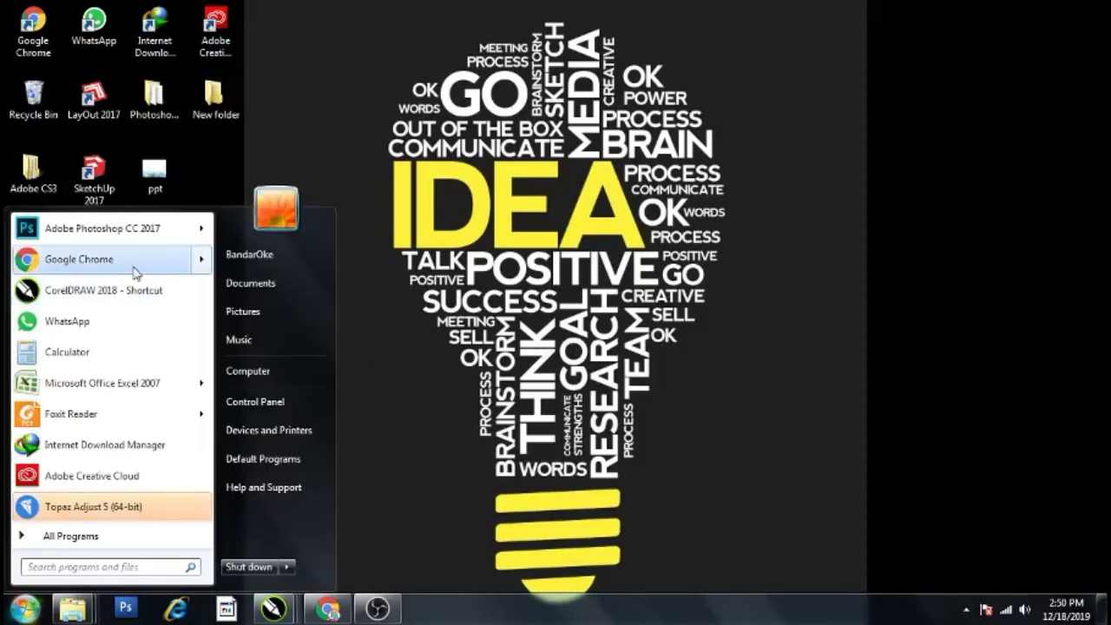
pyautogui.click(125, 227)
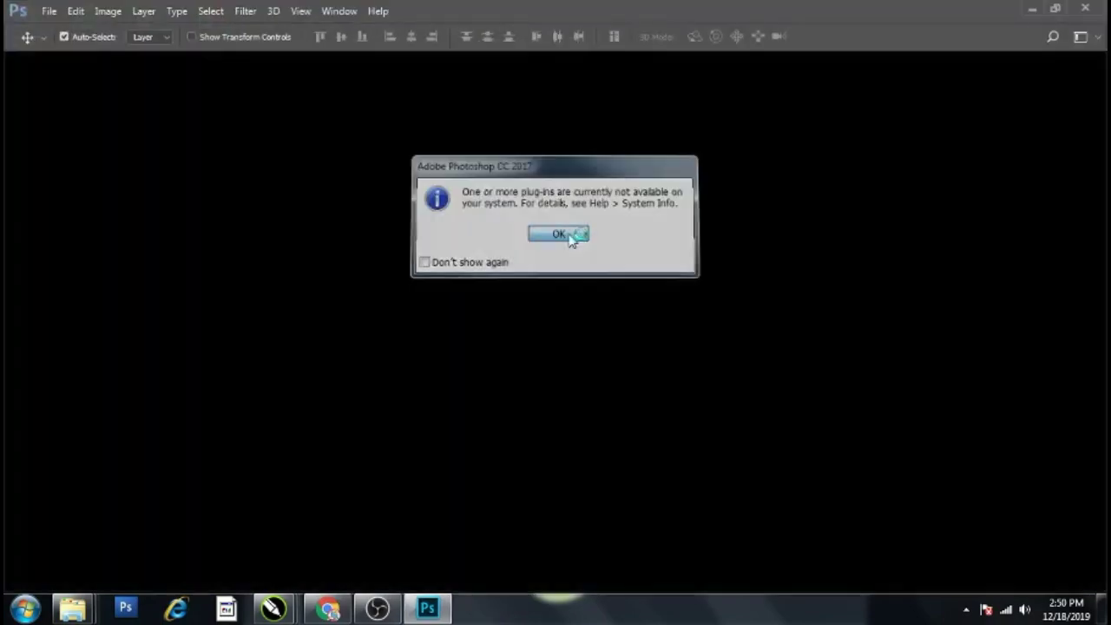
pyautogui.click(573, 240)
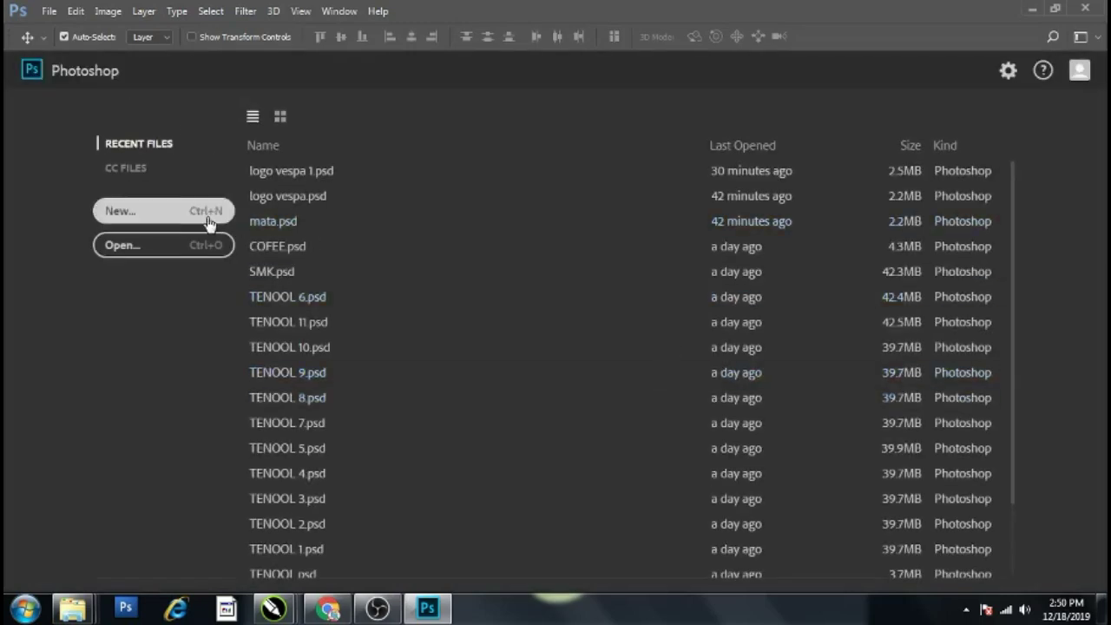
# - Create a new 2000 × 2000 px, 300 ppi document from the Art & Illustration 2000 pixel grid preset
pyautogui.click(194, 215)
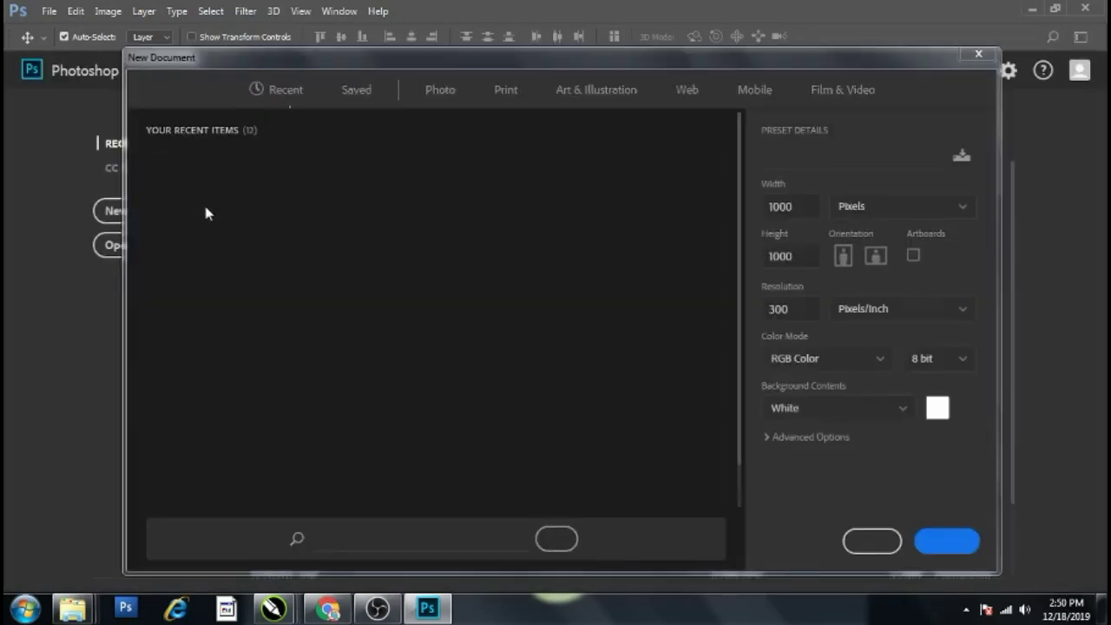
pyautogui.click(517, 105)
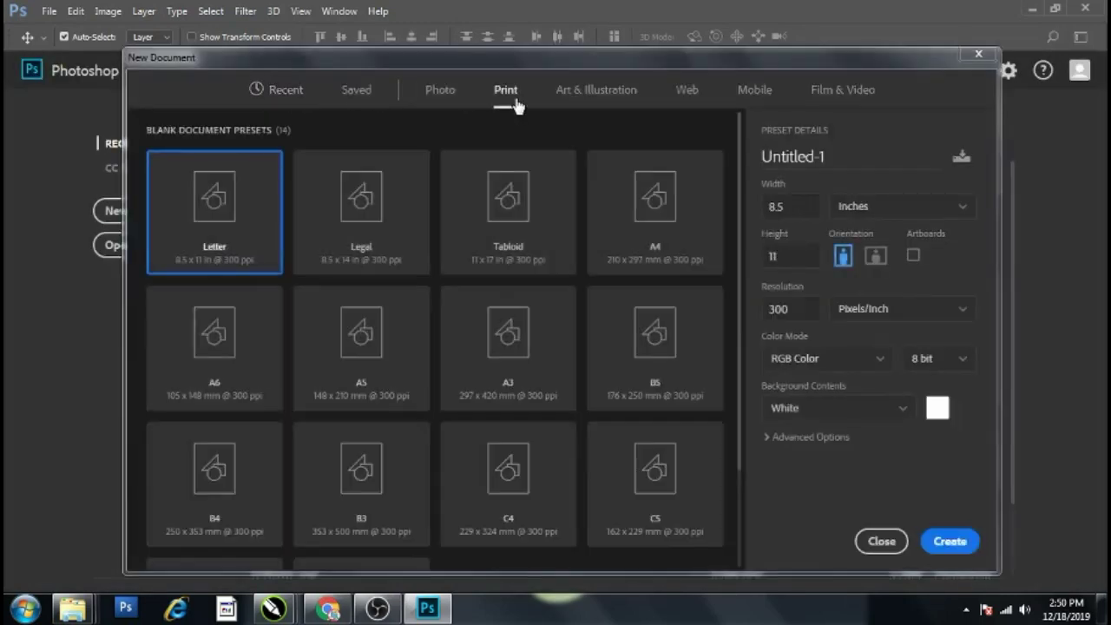
pyautogui.click(678, 89)
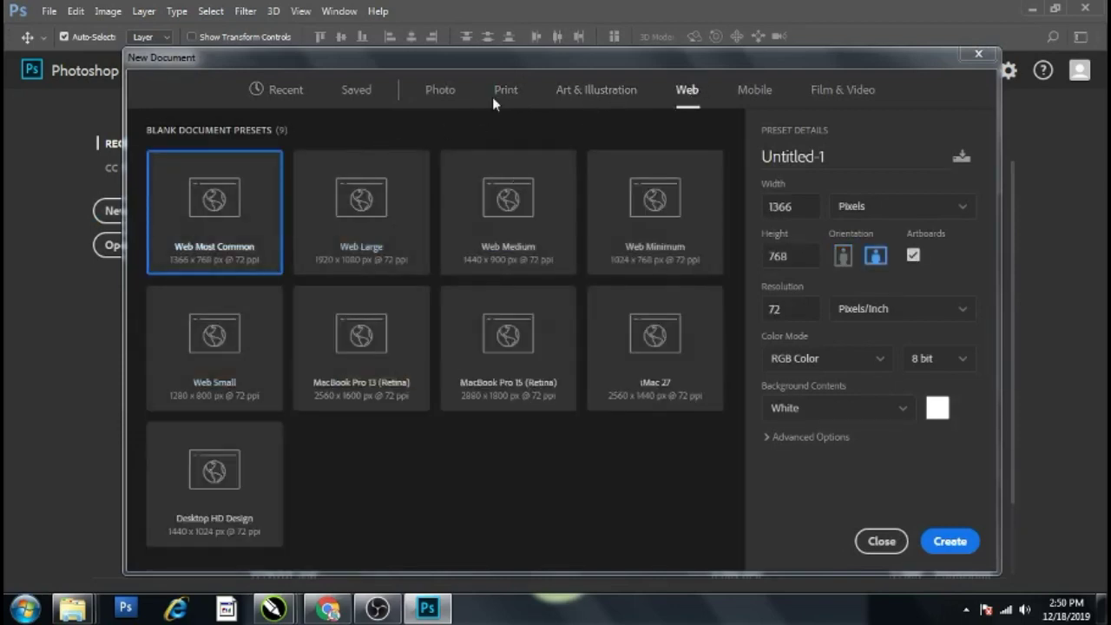
pyautogui.click(510, 97)
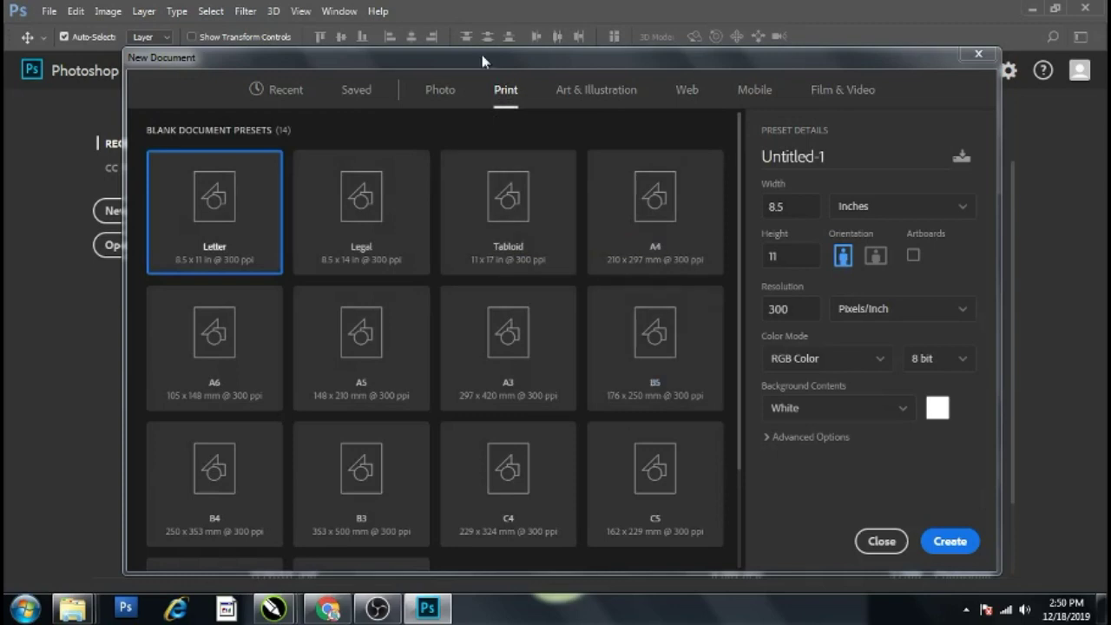
pyautogui.click(445, 91)
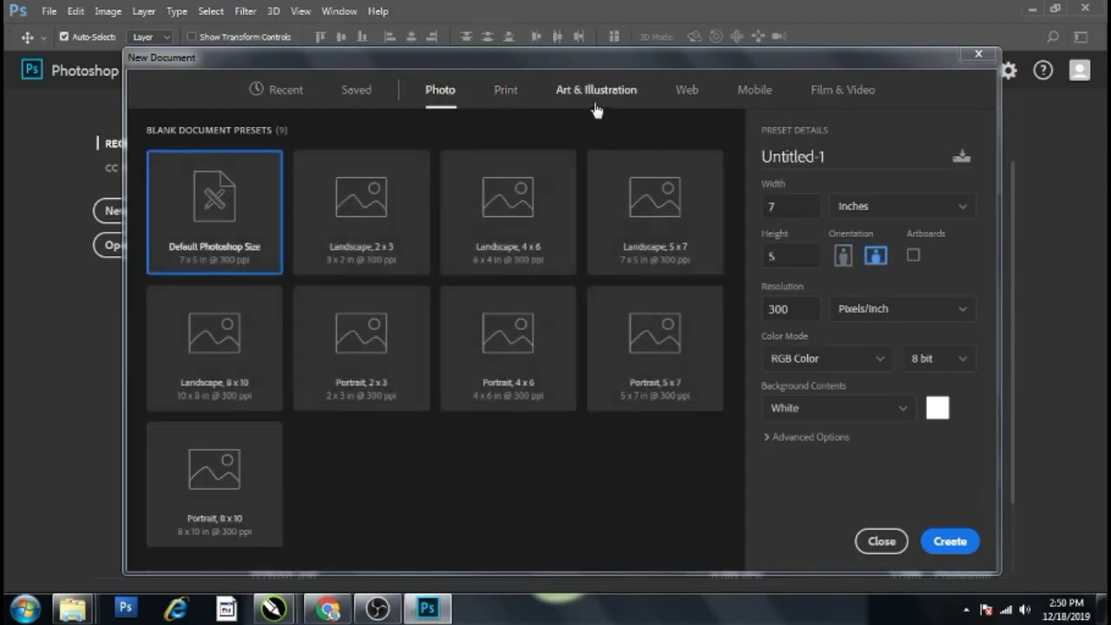
pyautogui.click(638, 90)
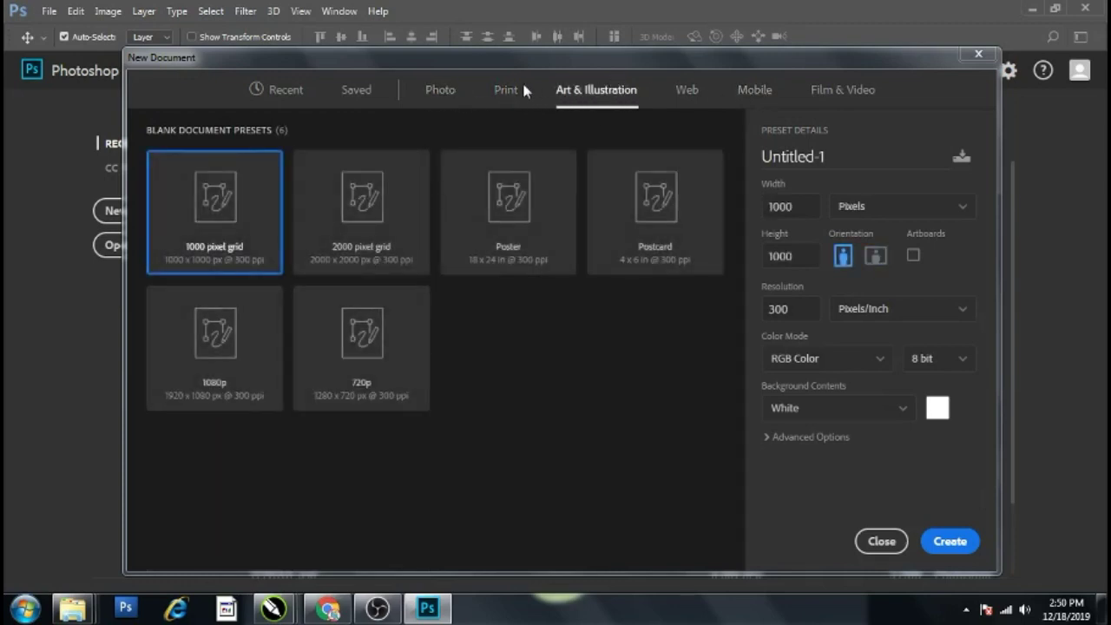
pyautogui.click(327, 236)
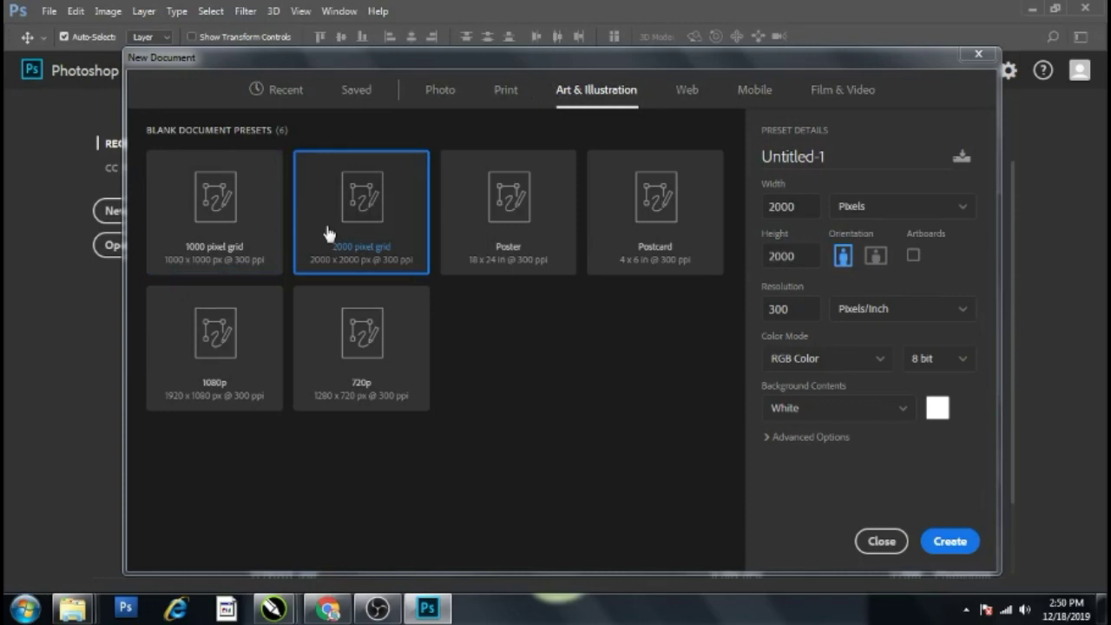
pyautogui.click(957, 542)
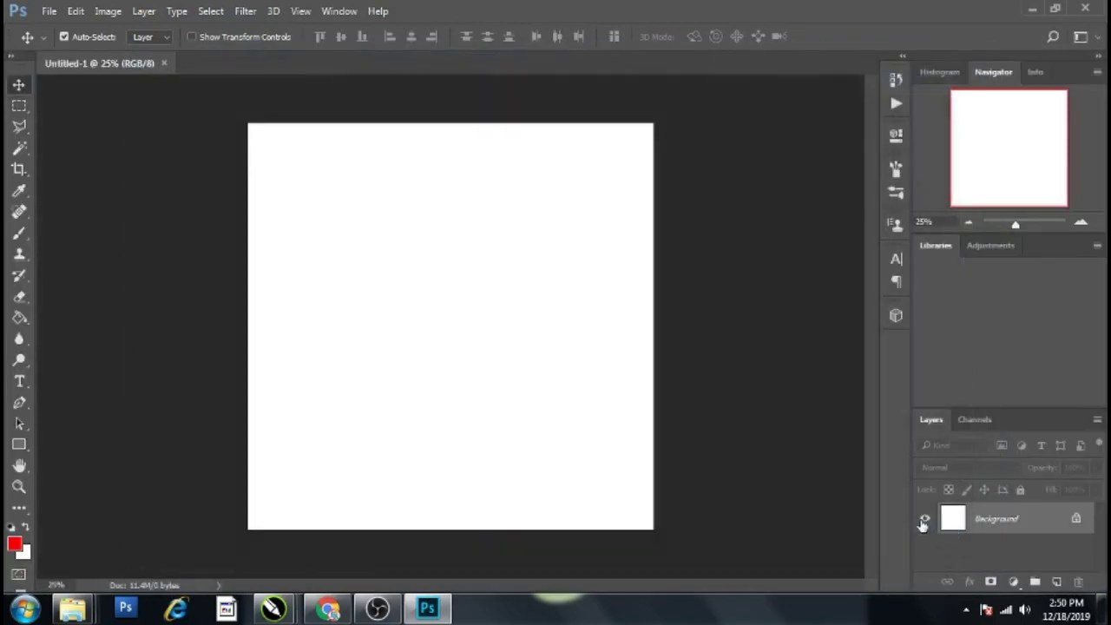
# - Unlock the blank canvas's Background into Layer 0, briefly hiding and reshowing it
pyautogui.click(1076, 519)
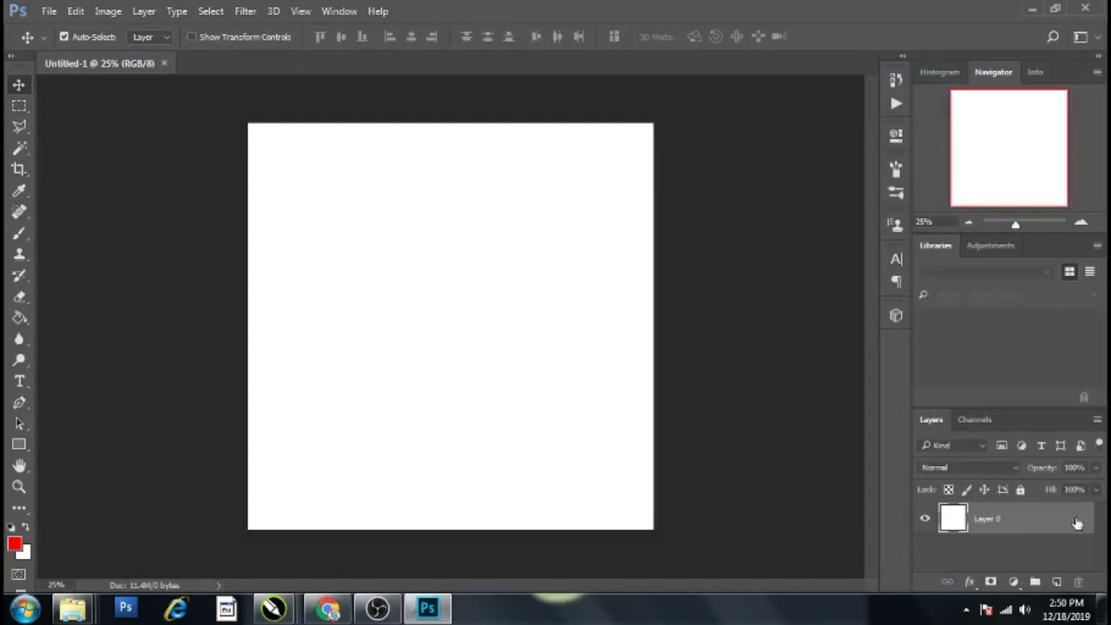
pyautogui.click(925, 520)
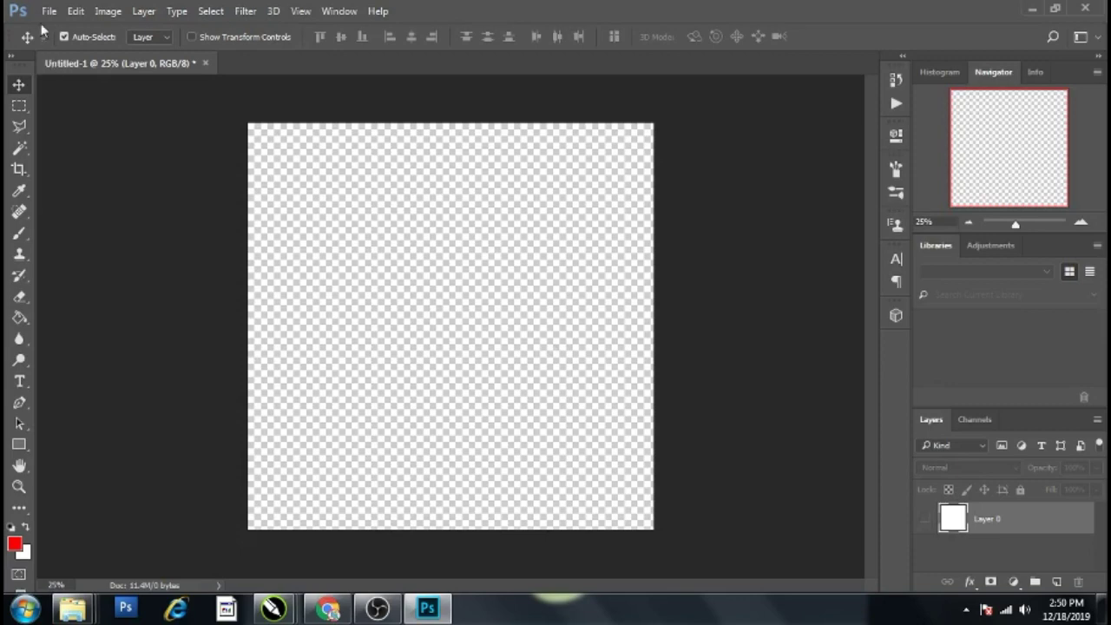
pyautogui.click(925, 519)
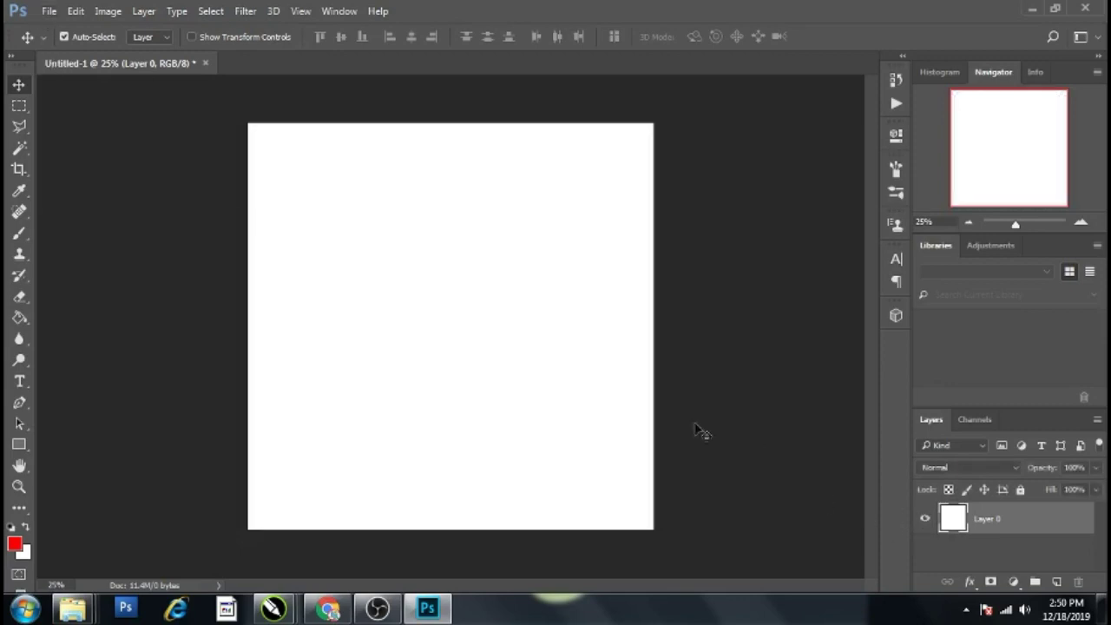
# - Open the portrait photo 1.jpg from the BAHAN > EDIT folder
pyautogui.click(49, 10)
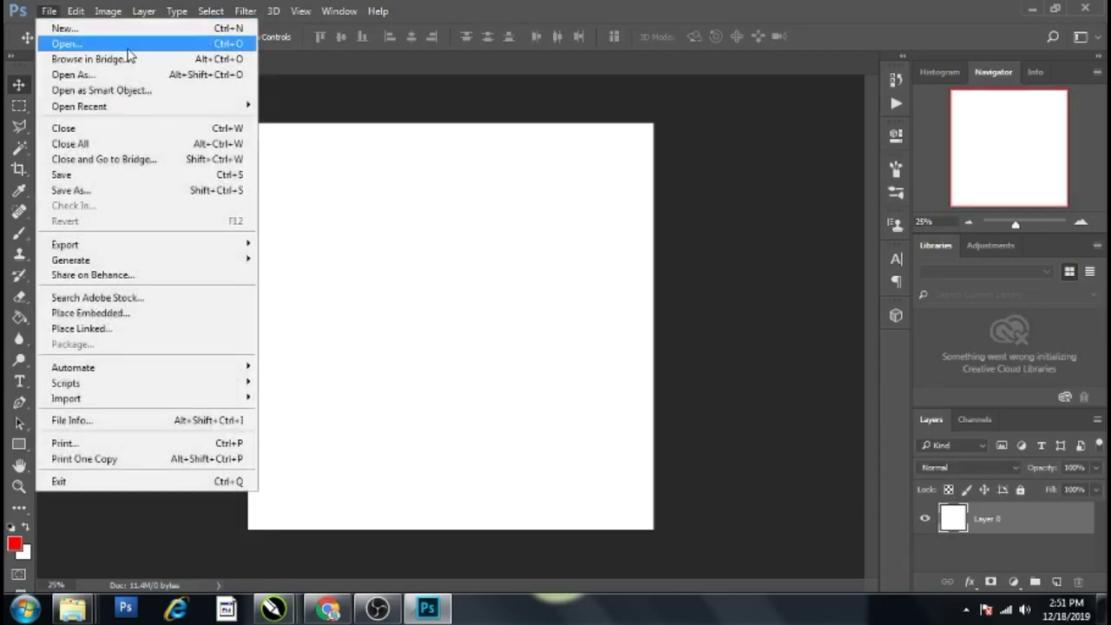
pyautogui.click(52, 42)
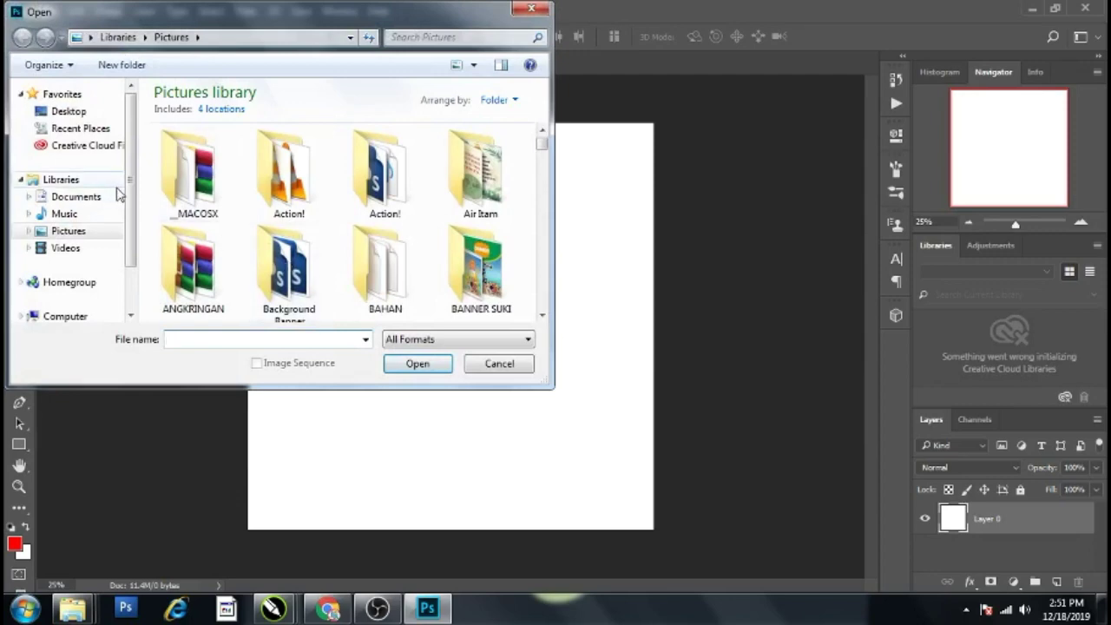
pyautogui.doubleClick(382, 269)
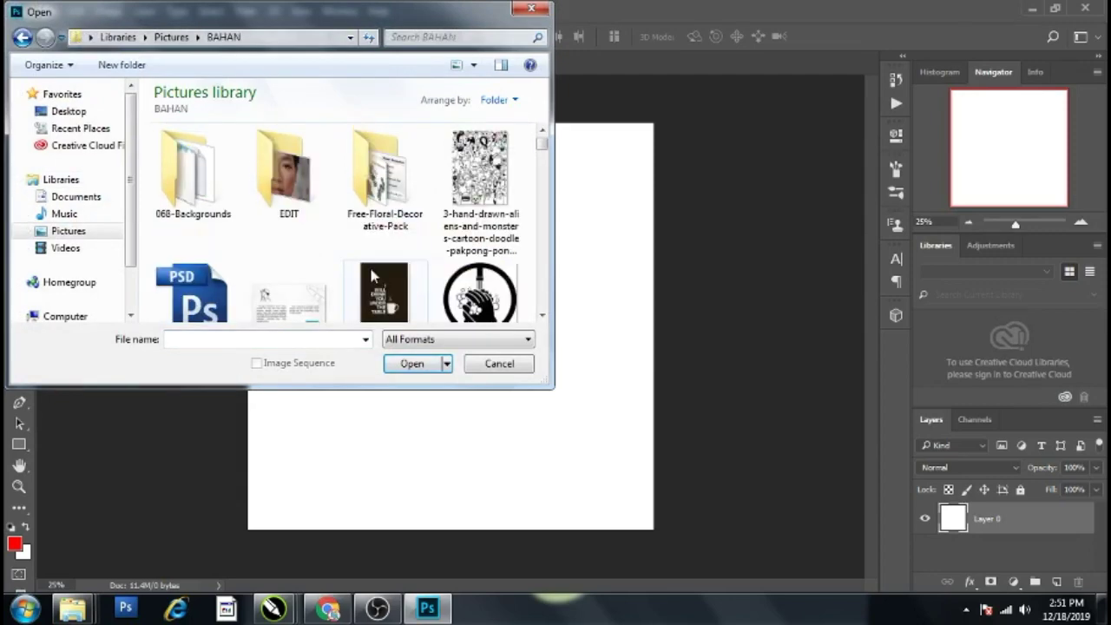
pyautogui.doubleClick(286, 178)
pyautogui.press('Escape')
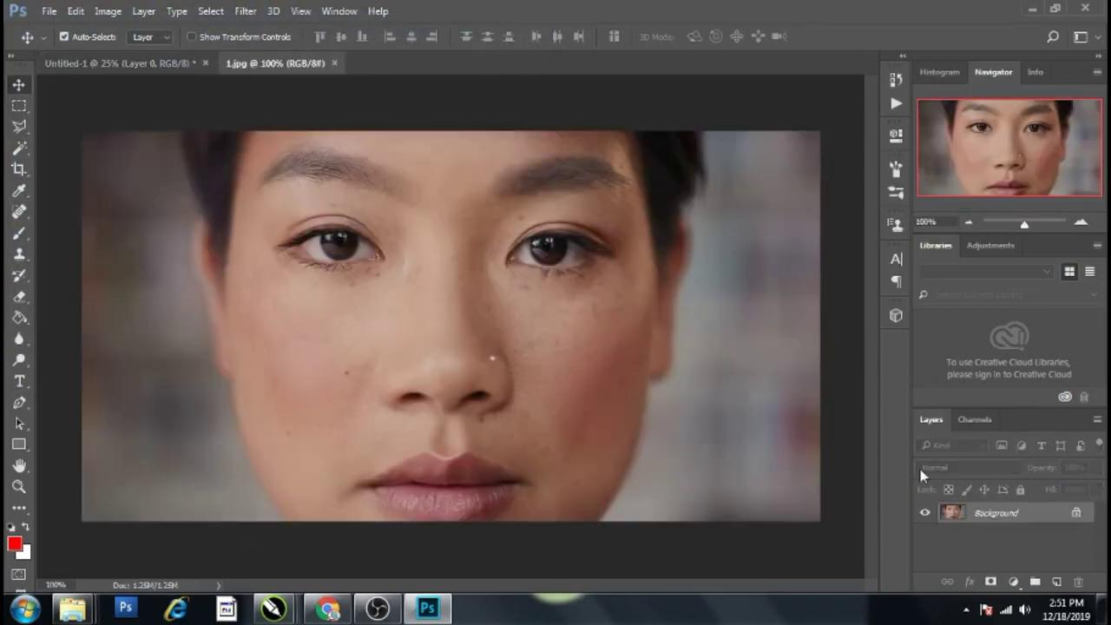
# - Unlock the photo's background into Layer 0 and add two empty layers above it
pyautogui.click(1056, 582)
pyautogui.click(1077, 533)
pyautogui.doubleClick(1038, 533)
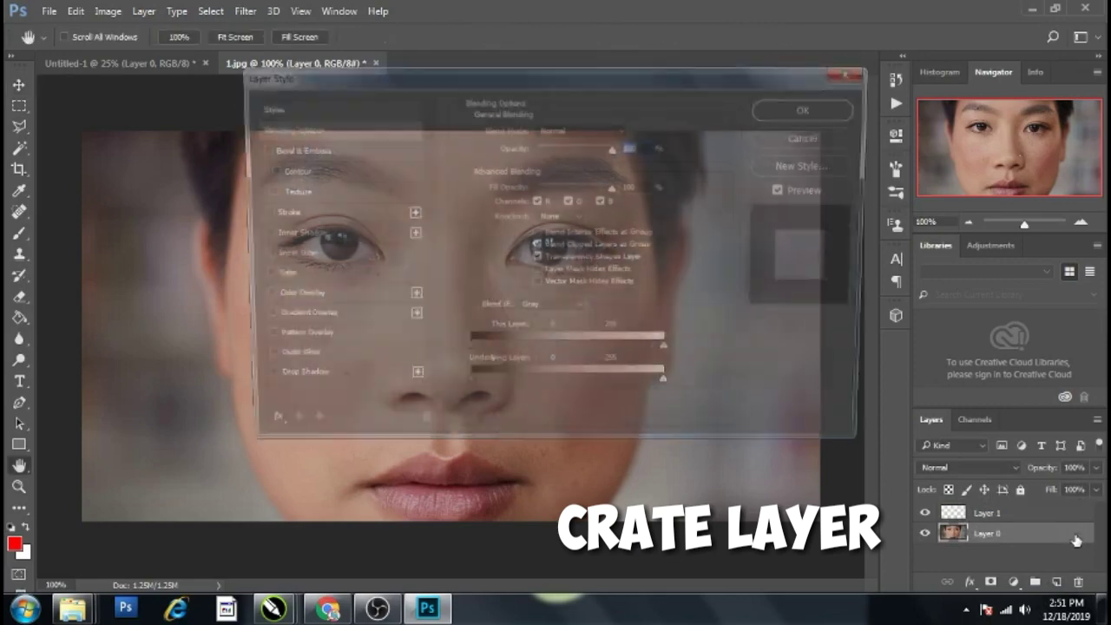
pyautogui.click(848, 144)
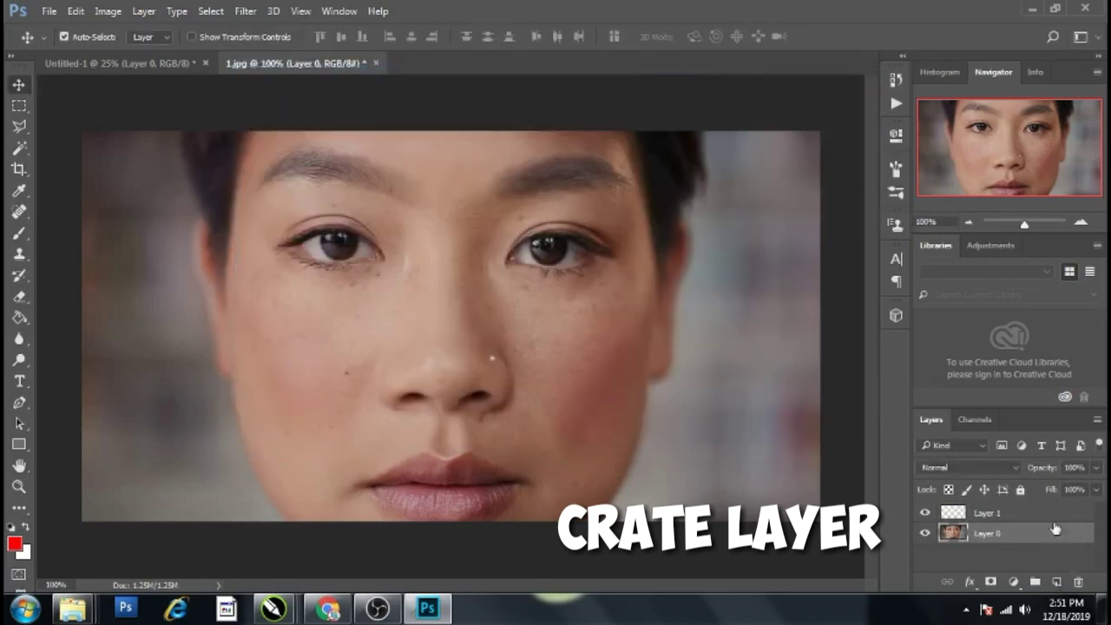
pyautogui.click(1055, 516)
pyautogui.click(1056, 582)
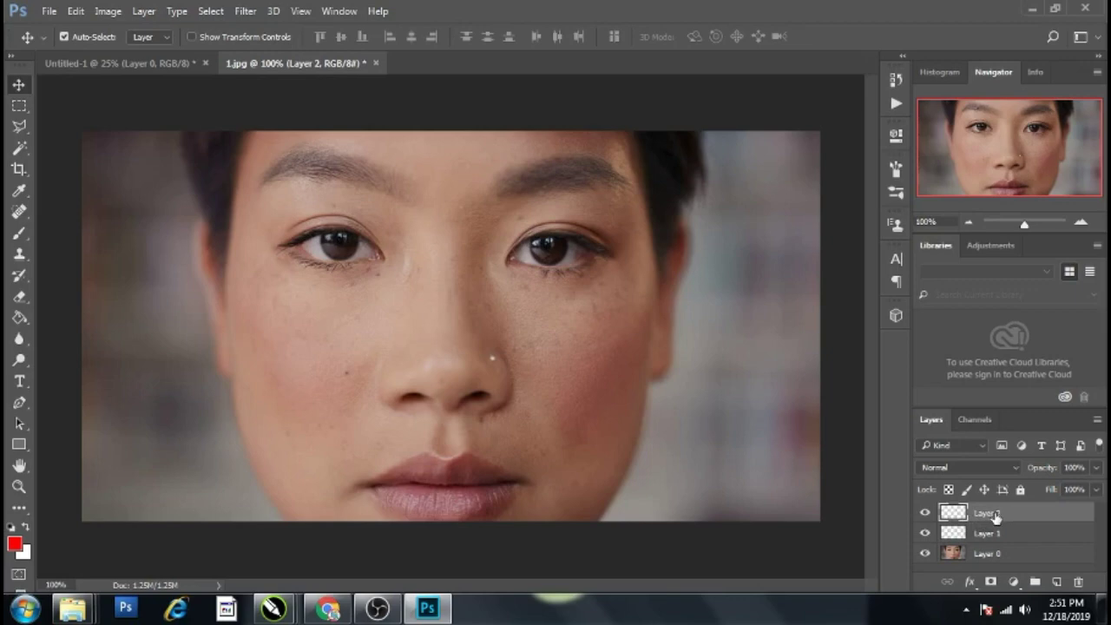
# - Rename the top new layer MERAH and the one beneath it BIRU
pyautogui.doubleClick(990, 514)
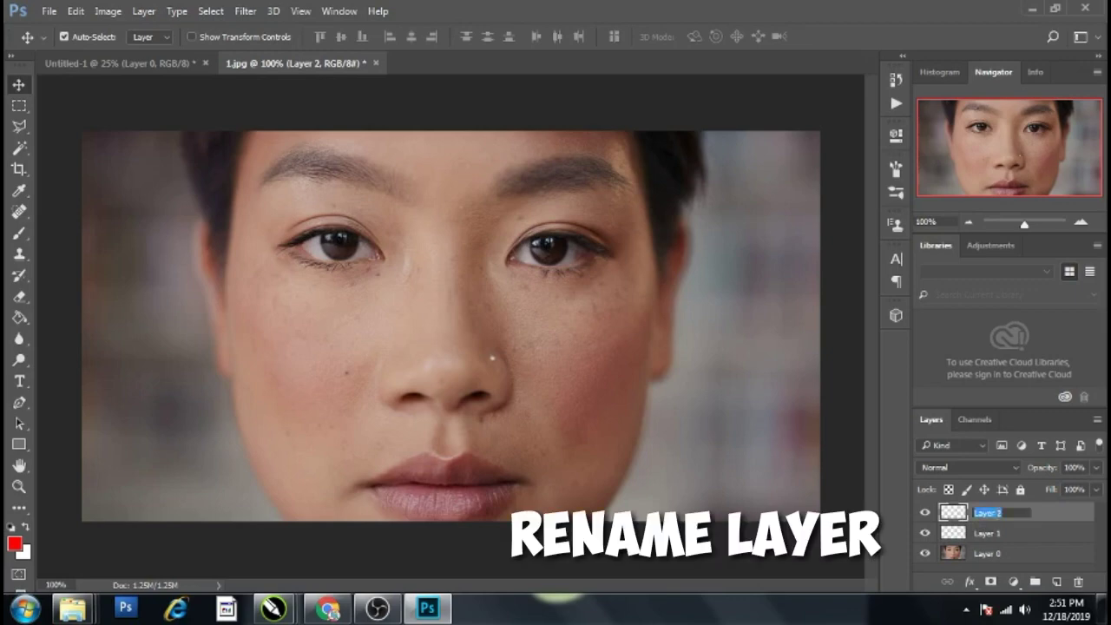
pyautogui.write('MERAH')
pyautogui.press('Return')
pyautogui.doubleClick(987, 533)
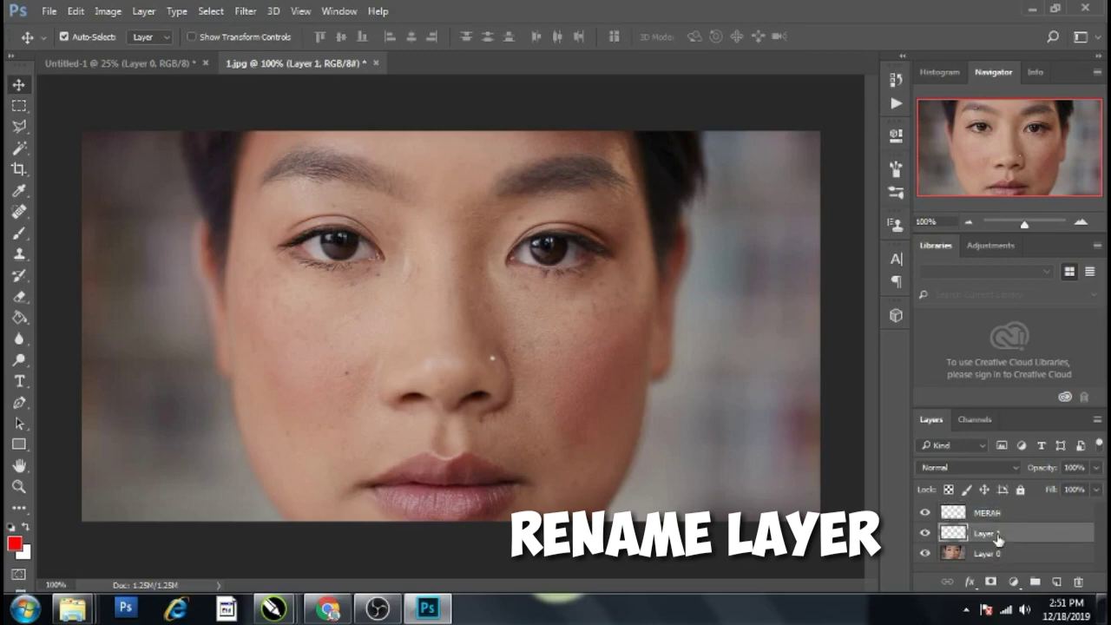
pyautogui.press('BackSpace')
pyautogui.write('BIRU')
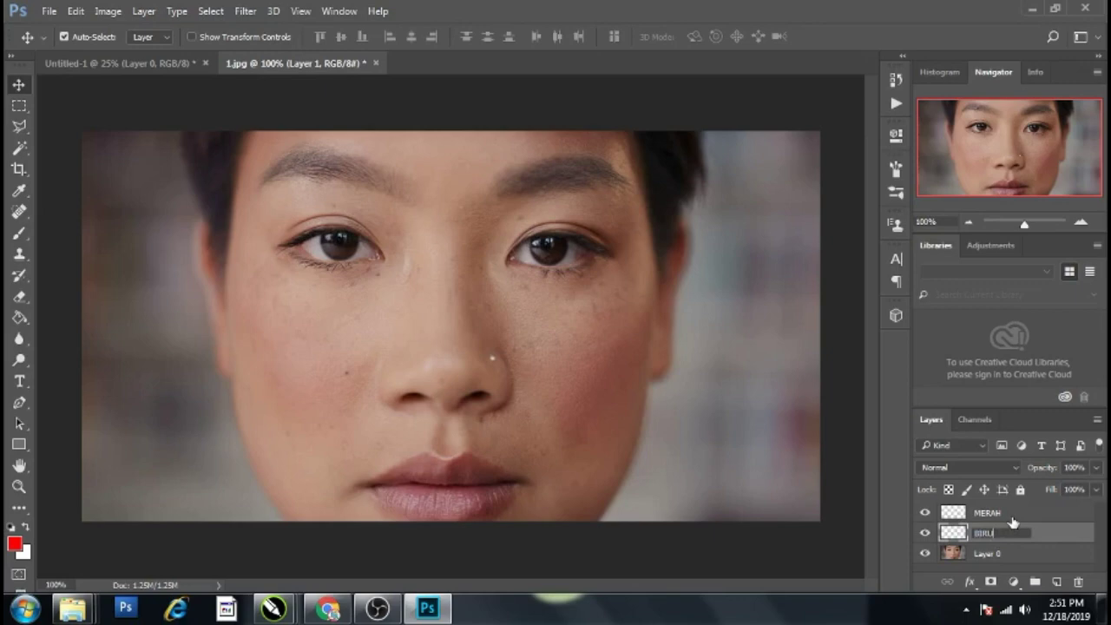
pyautogui.click(1013, 518)
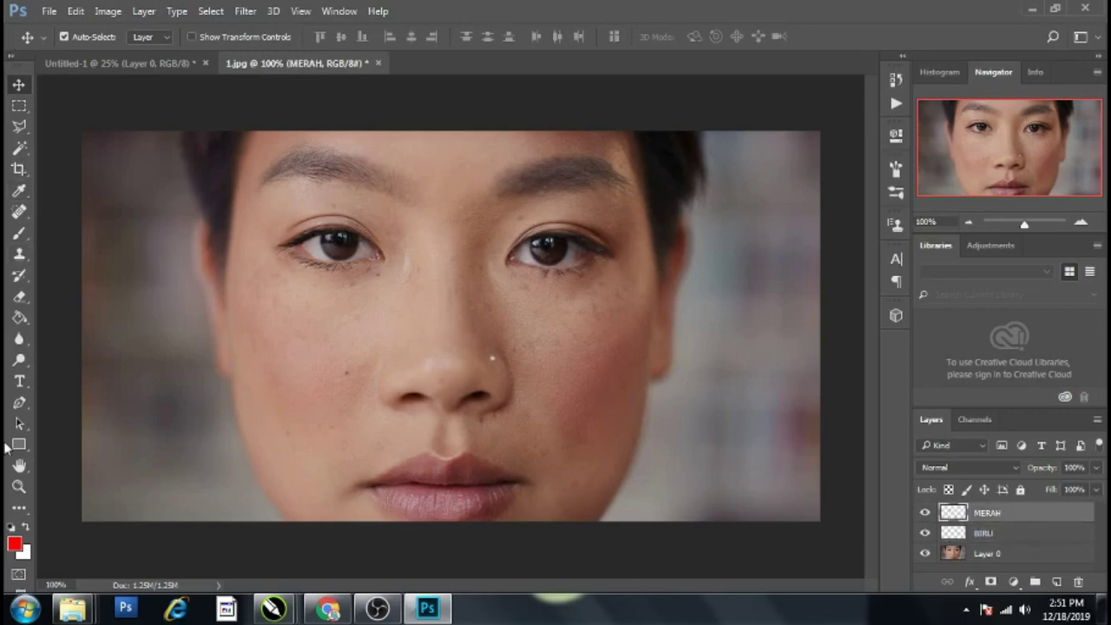
# - Select the soft Brush tool, adjust its size, and undo a test red dab
pyautogui.click(18, 235)
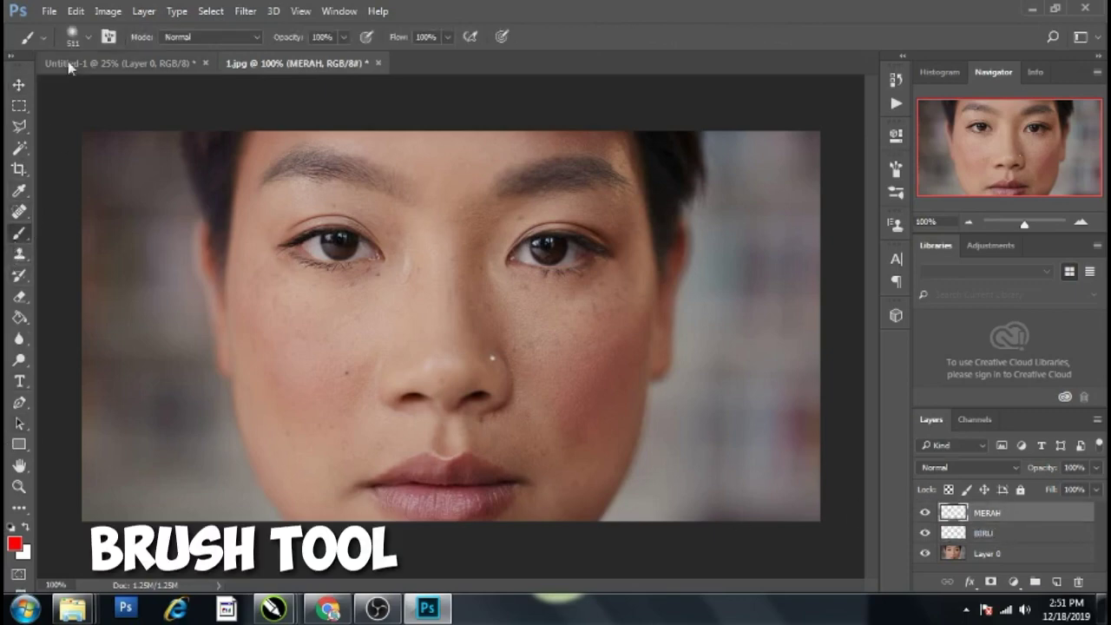
pyautogui.click(88, 40)
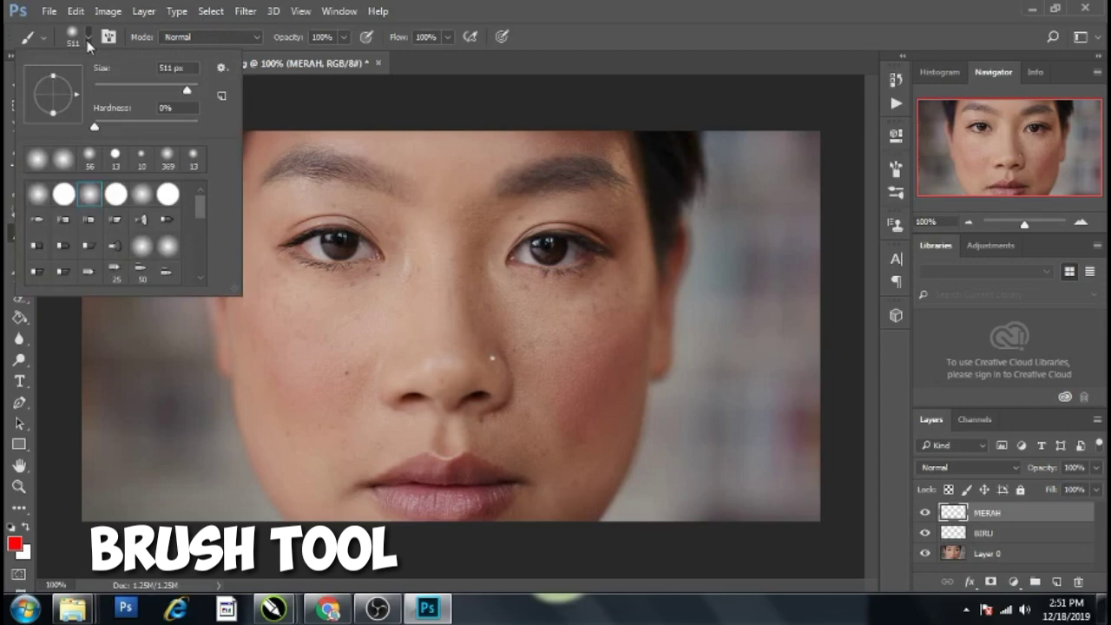
pyautogui.click(188, 90)
pyautogui.click(329, 201)
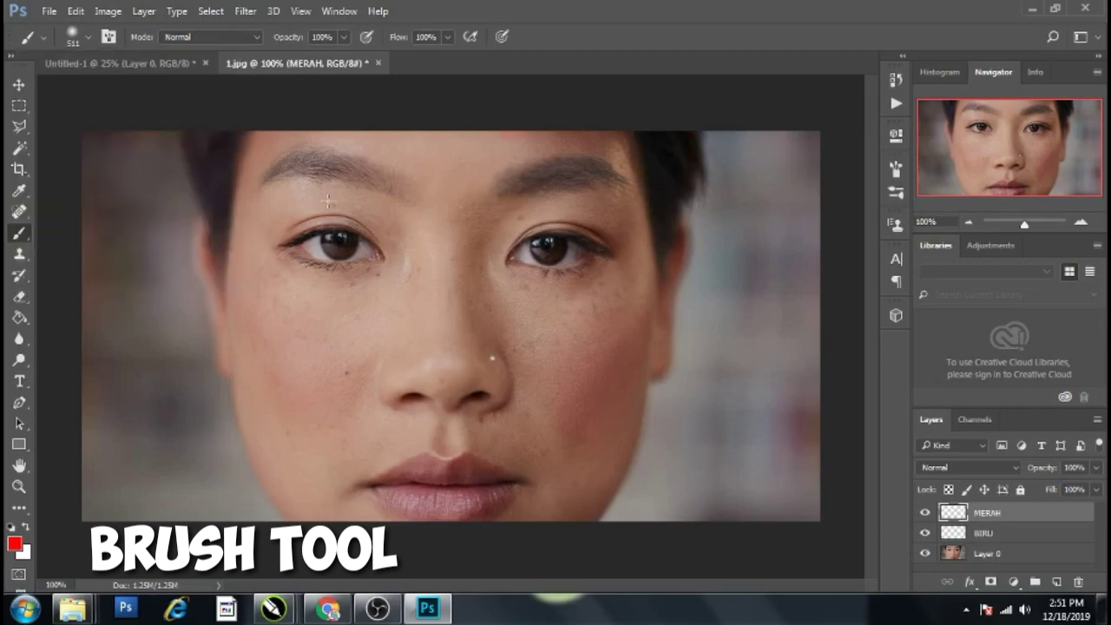
pyautogui.click(236, 170)
pyautogui.hotkey('ctrl', 'z')
# - Paint red over the left half of the face, eye, nose, lips and forehead
pyautogui.moveTo(65, 114); pyautogui.dragTo(145, 447)
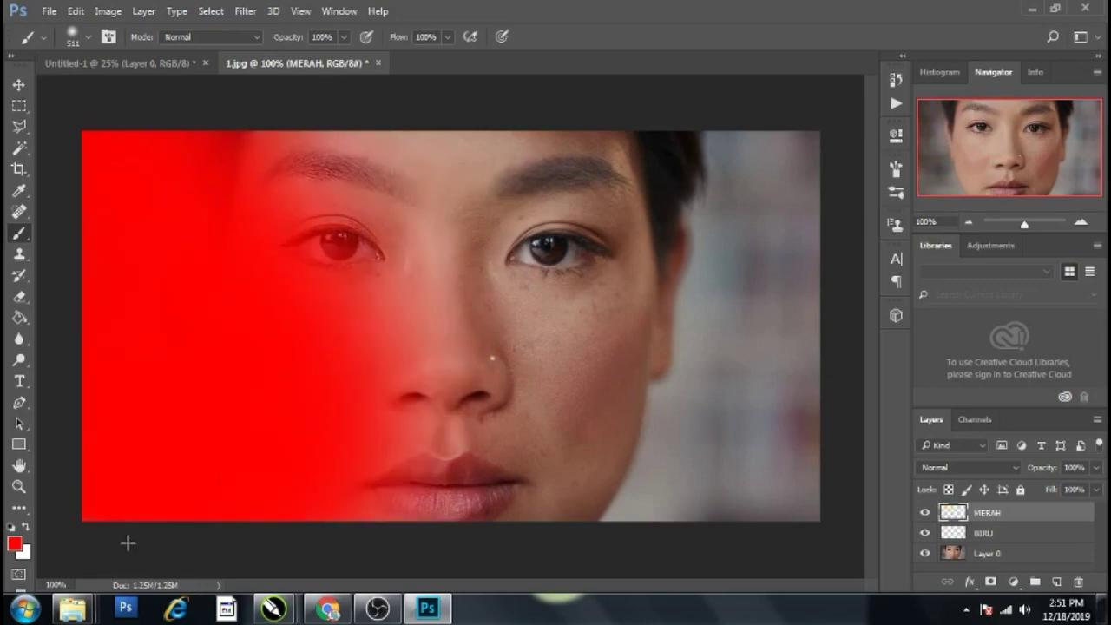
pyautogui.moveTo(124, 541); pyautogui.dragTo(278, 504)
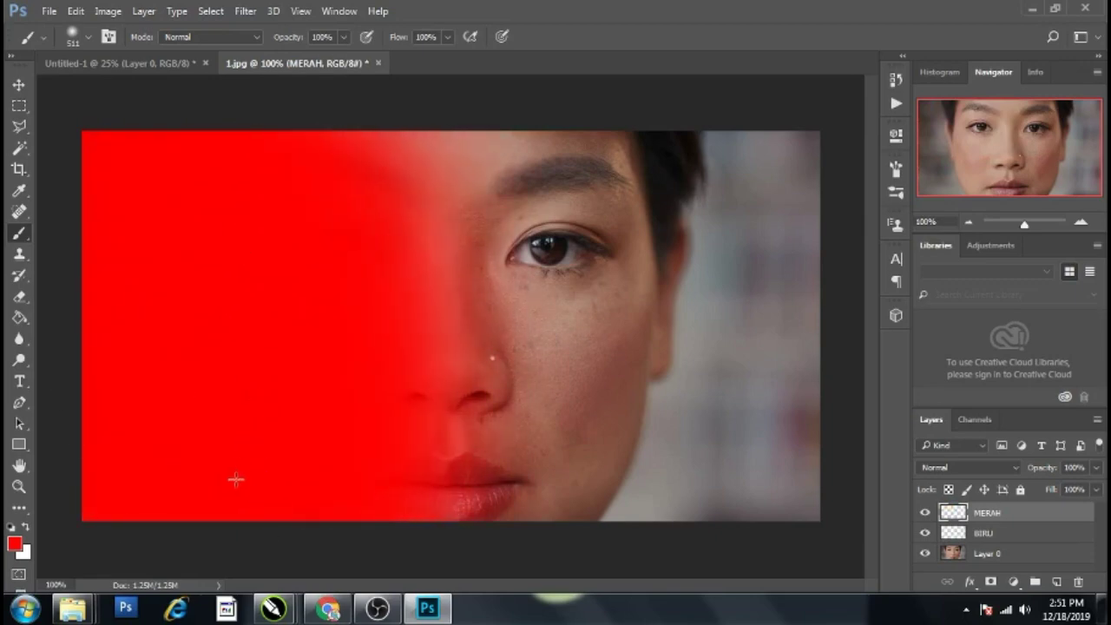
pyautogui.moveTo(278, 504); pyautogui.dragTo(293, 120)
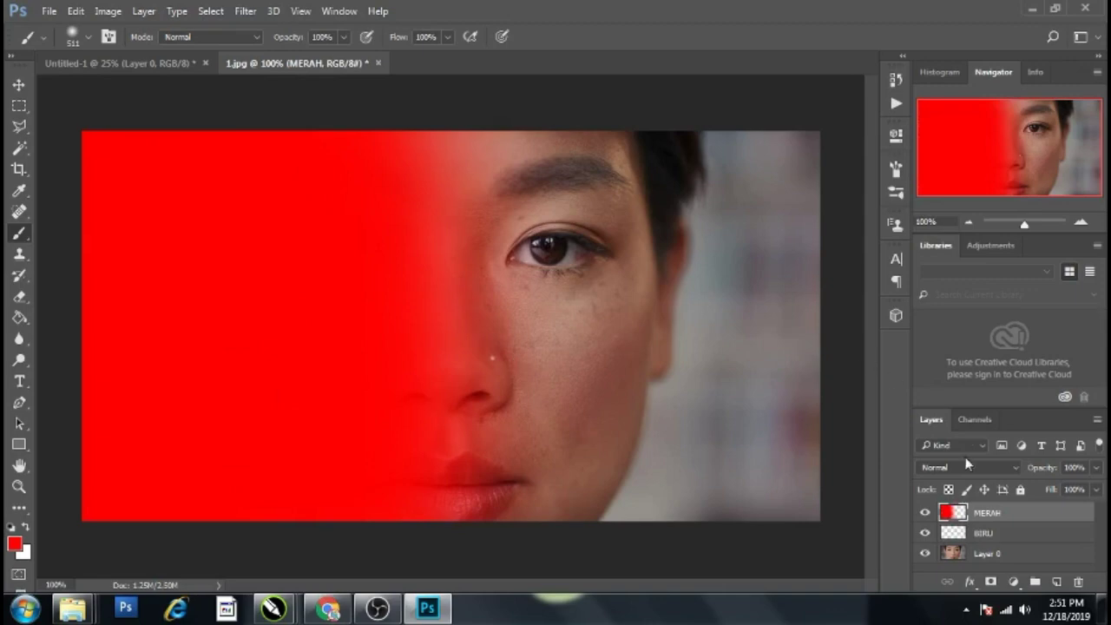
pyautogui.click(973, 535)
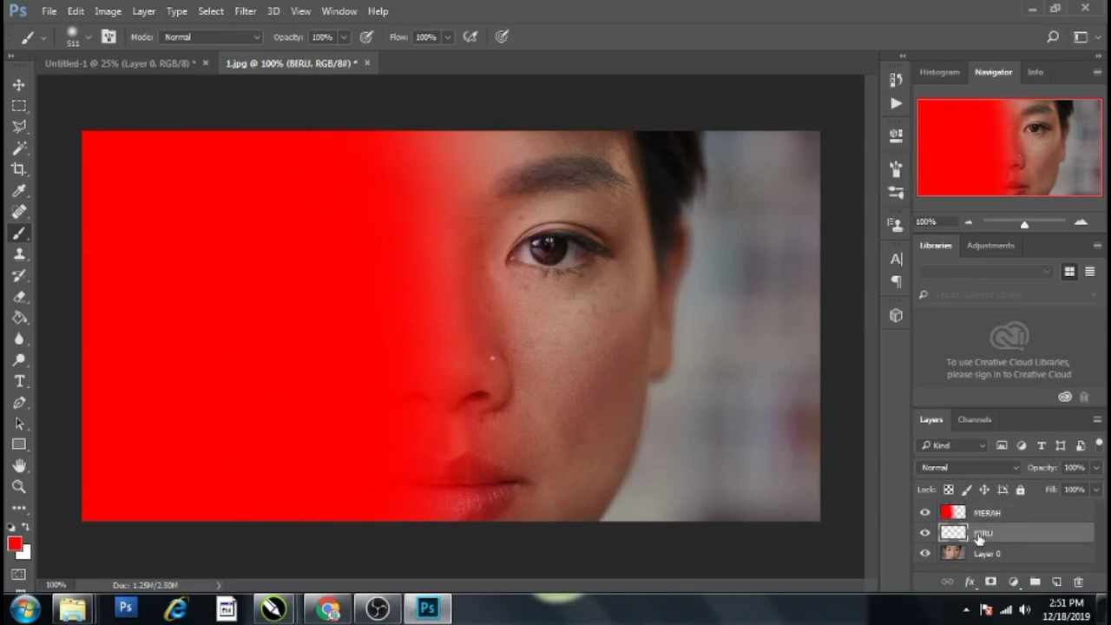
# - Set the foreground colour to blue (#0036ff) and paint over the right side
pyautogui.click(15, 543)
pyautogui.click(782, 192)
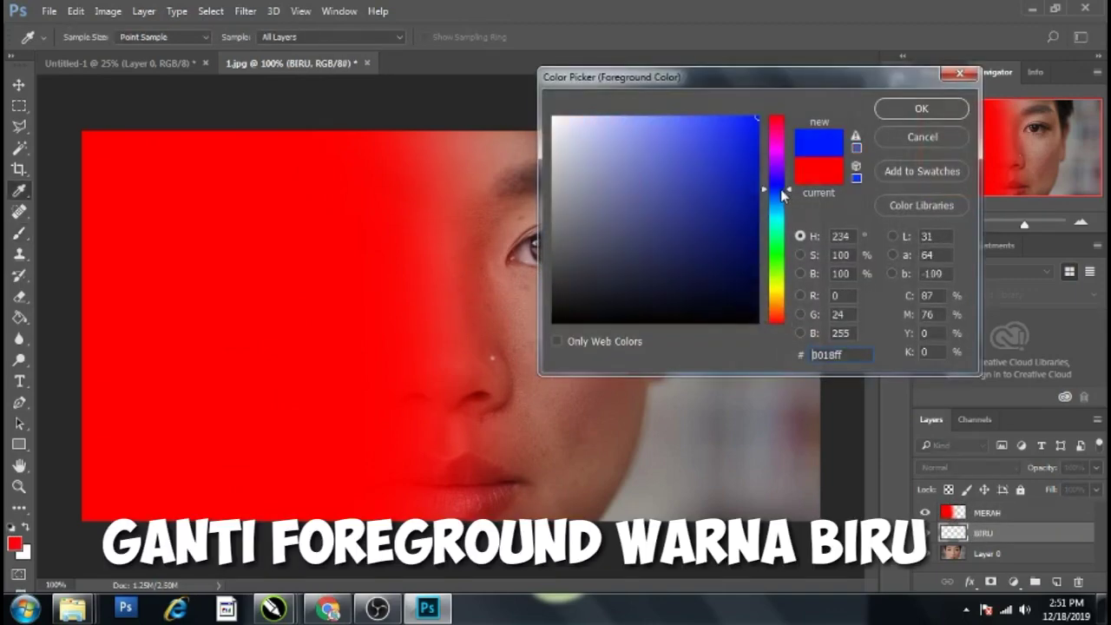
pyautogui.click(921, 109)
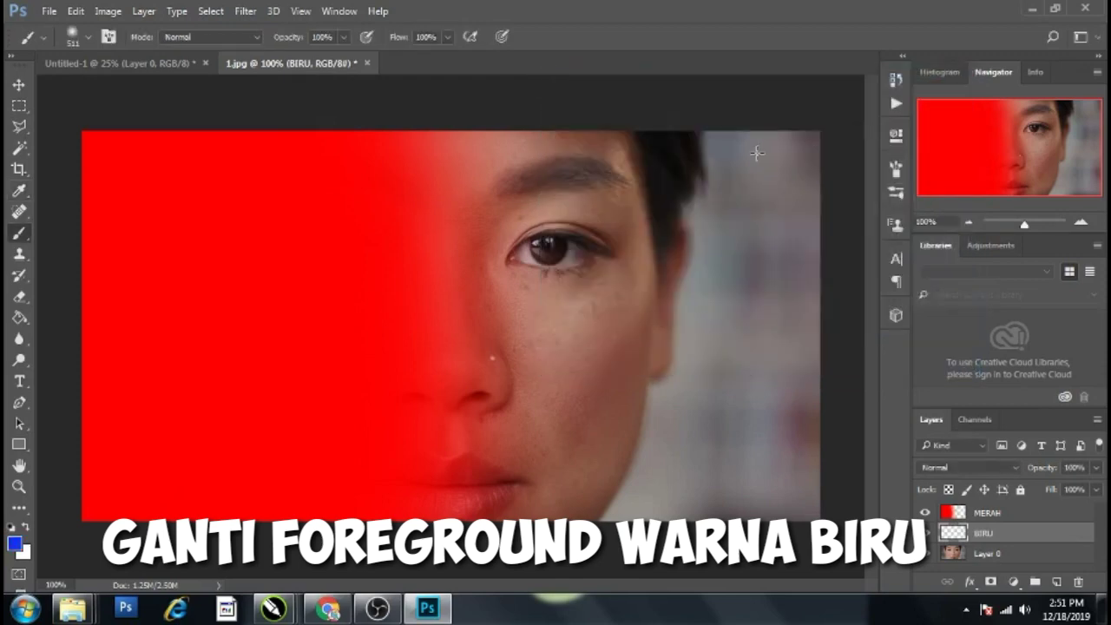
pyautogui.moveTo(788, 130)
pyautogui.mouseDown()
pyautogui.moveTo(729, 138)
pyautogui.moveTo(677, 494)
pyautogui.mouseUp()
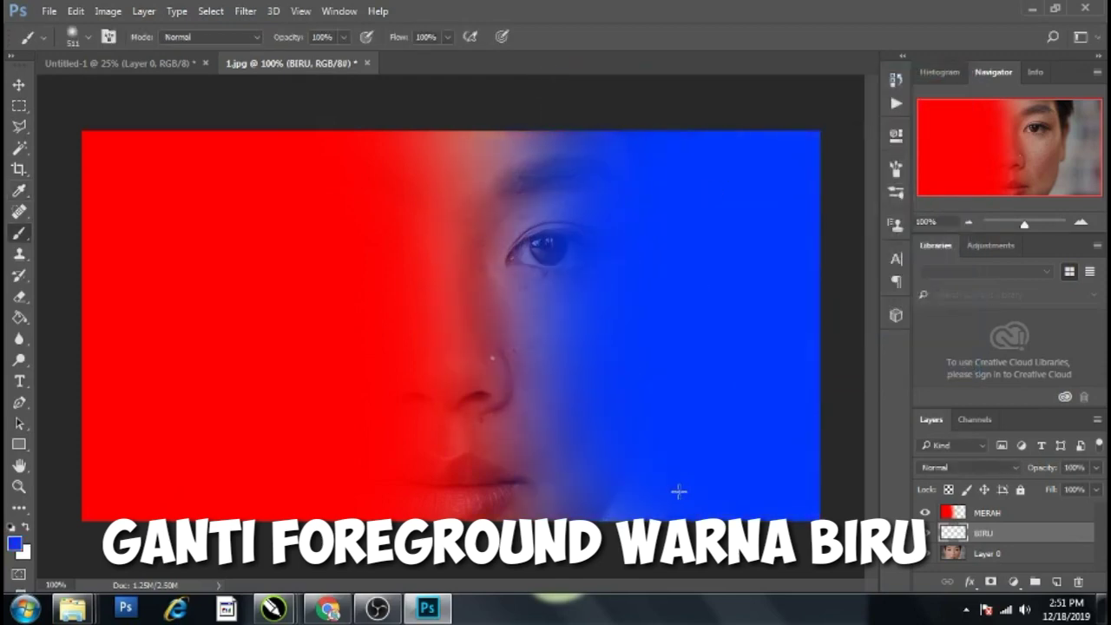
pyautogui.moveTo(694, 260)
pyautogui.mouseDown()
pyautogui.moveTo(663, 397)
pyautogui.moveTo(622, 194)
pyautogui.moveTo(603, 211)
pyautogui.moveTo(594, 174)
pyautogui.moveTo(578, 285)
pyautogui.mouseUp()
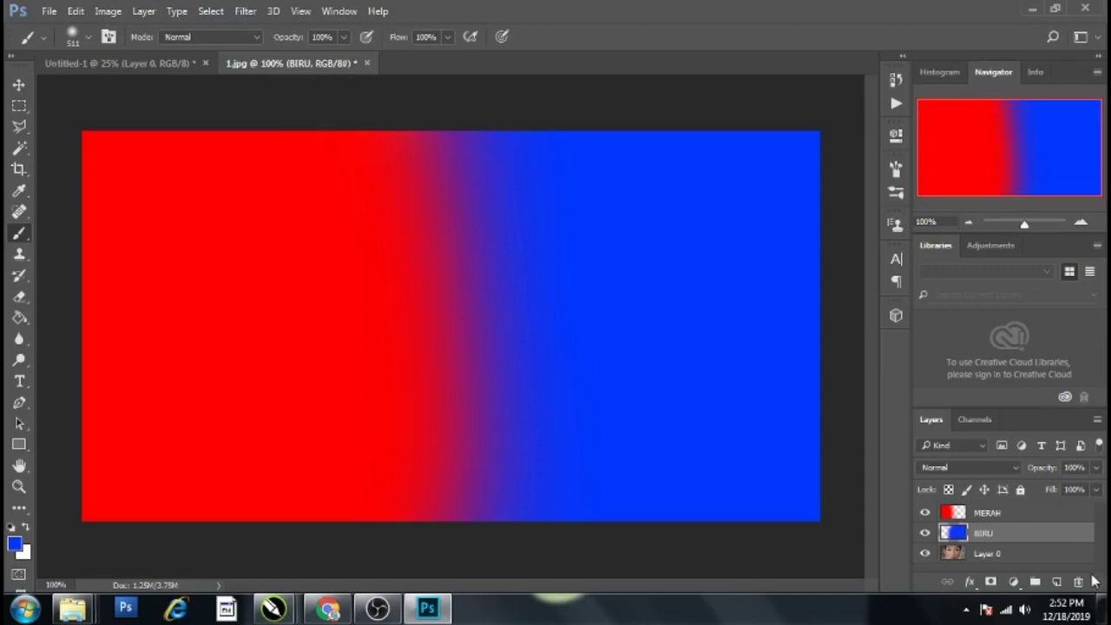
# - Undo the blue over the face and repaint blue from the centre to the right edge
pyautogui.hotkey('ctrl', 'z')
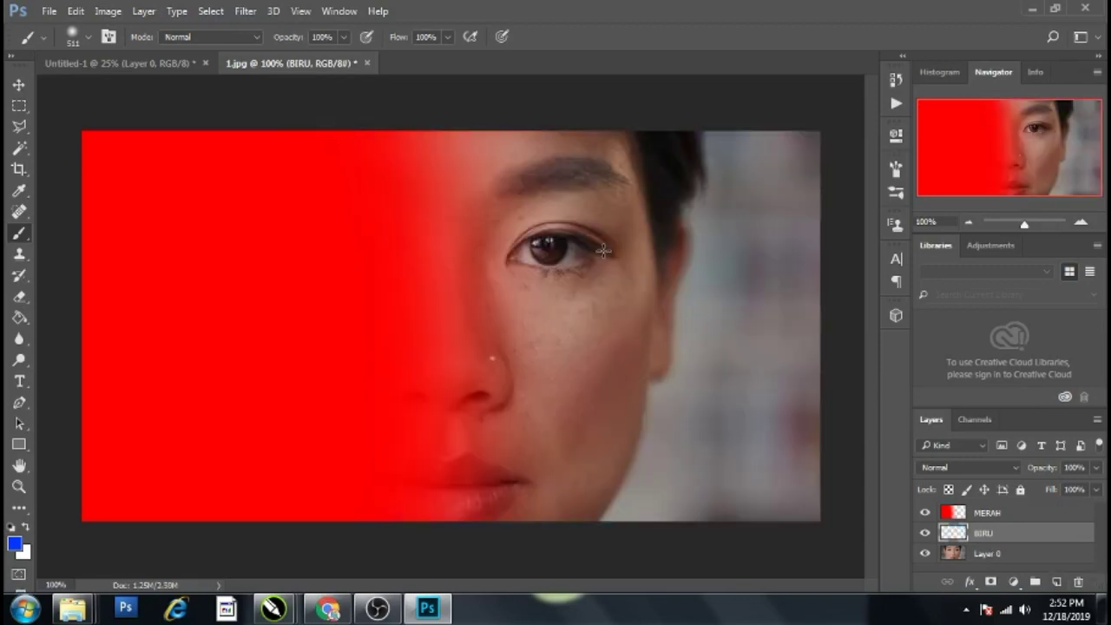
pyautogui.moveTo(486, 122); pyautogui.dragTo(530, 589)
pyautogui.moveTo(560, 137); pyautogui.dragTo(630, 541)
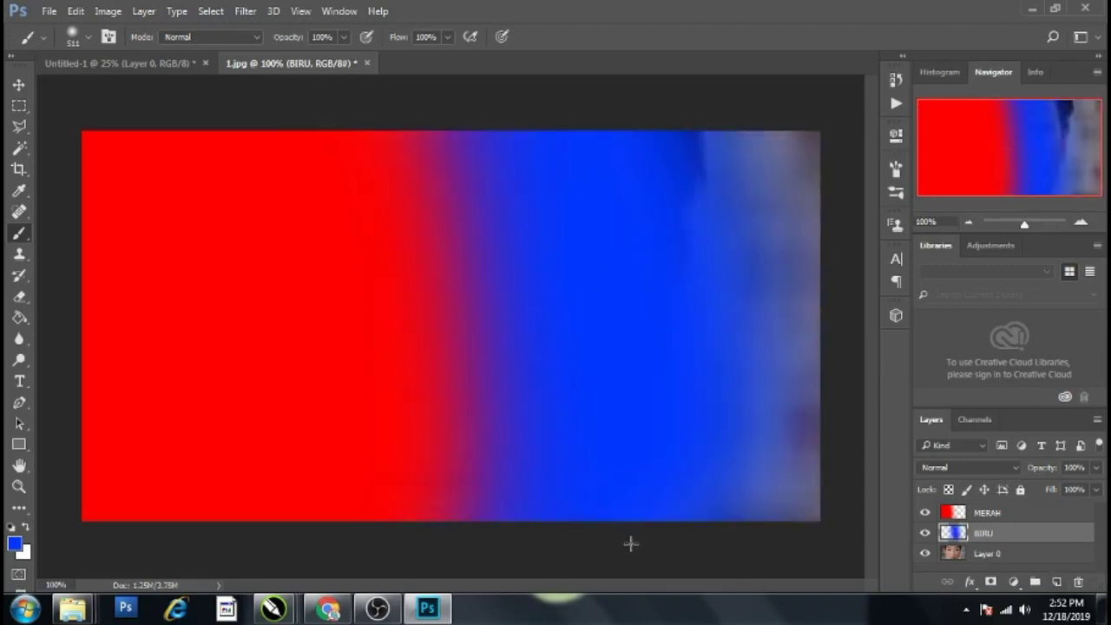
pyautogui.moveTo(764, 206); pyautogui.dragTo(769, 571)
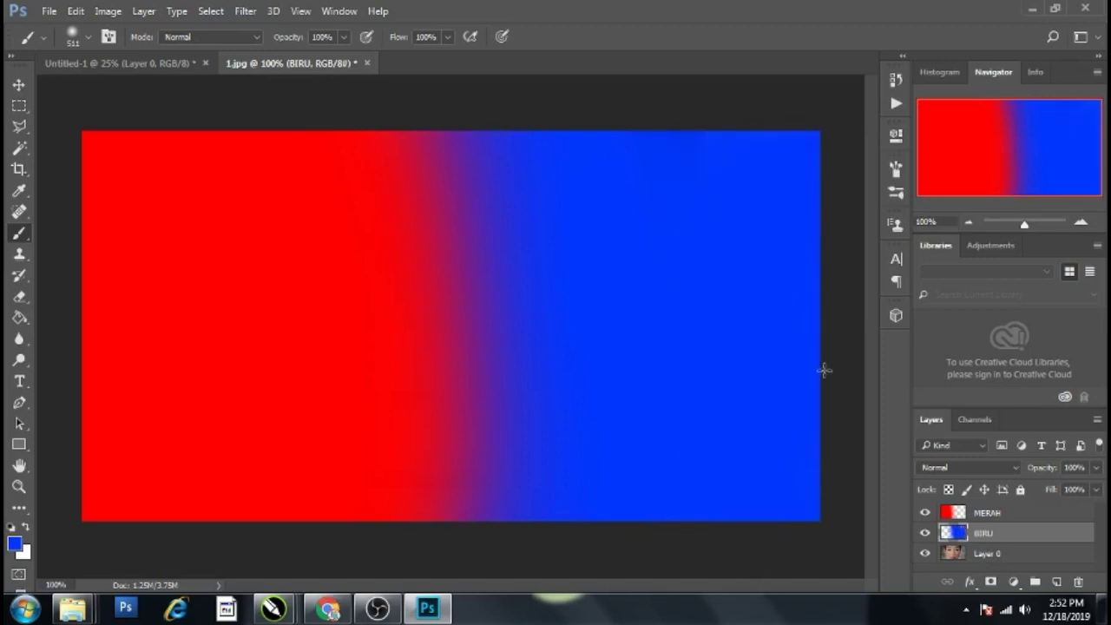
# - Free-transform the MERAH layer, dragging its right handle in to about 87% width
pyautogui.click(18, 84)
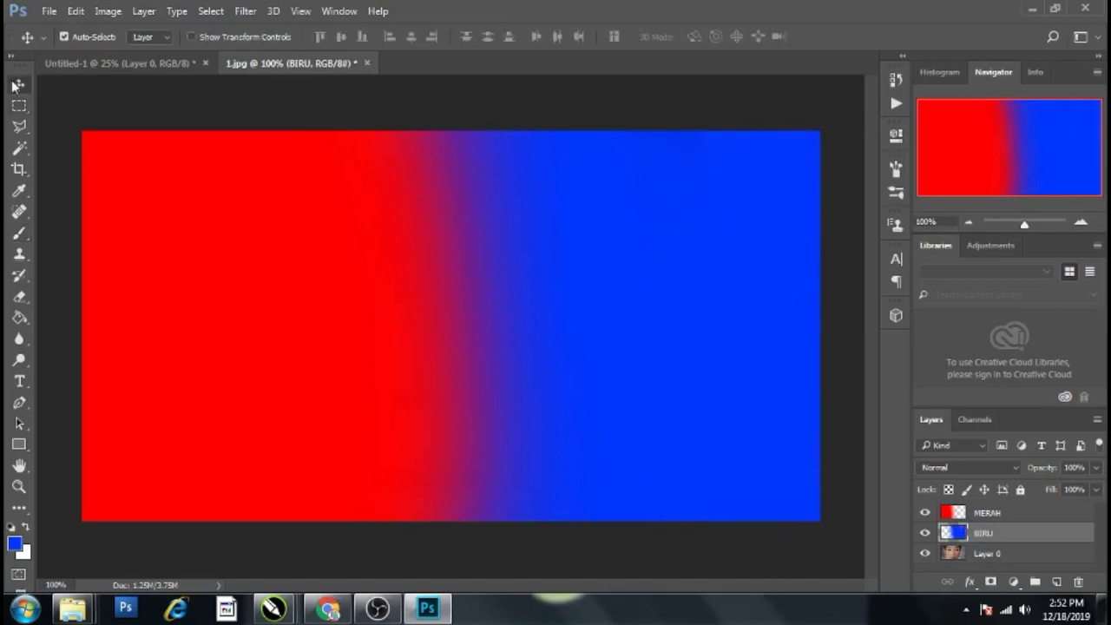
pyautogui.click(977, 515)
pyautogui.hotkey('ctrl', 't')
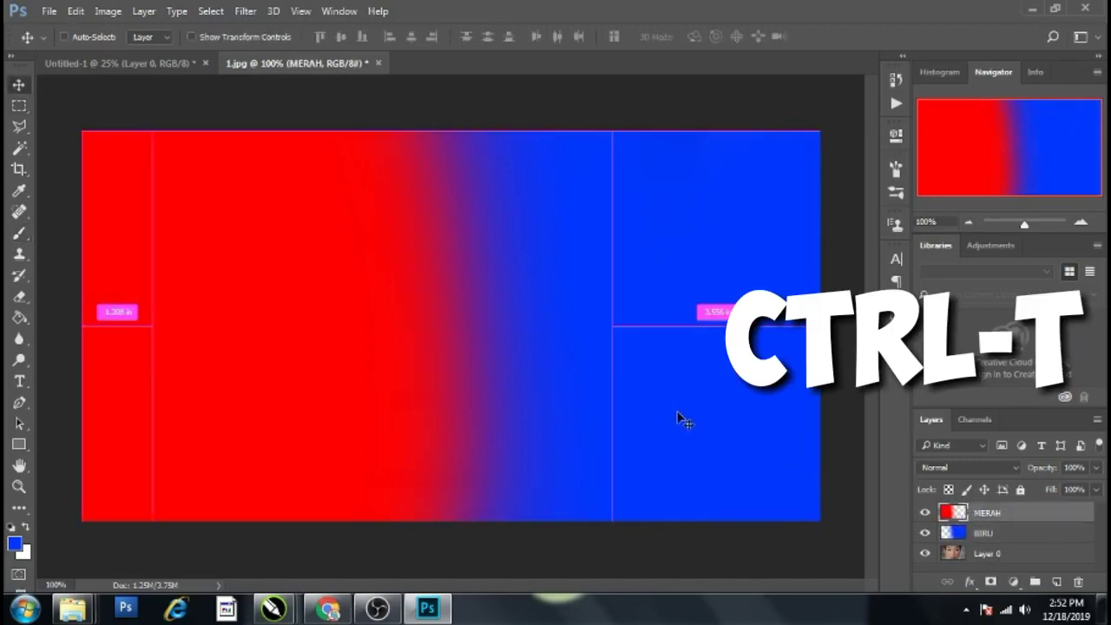
pyautogui.moveTo(616, 340)
pyautogui.mouseDown()
pyautogui.moveTo(508, 379)
pyautogui.moveTo(543, 379)
pyautogui.mouseUp()
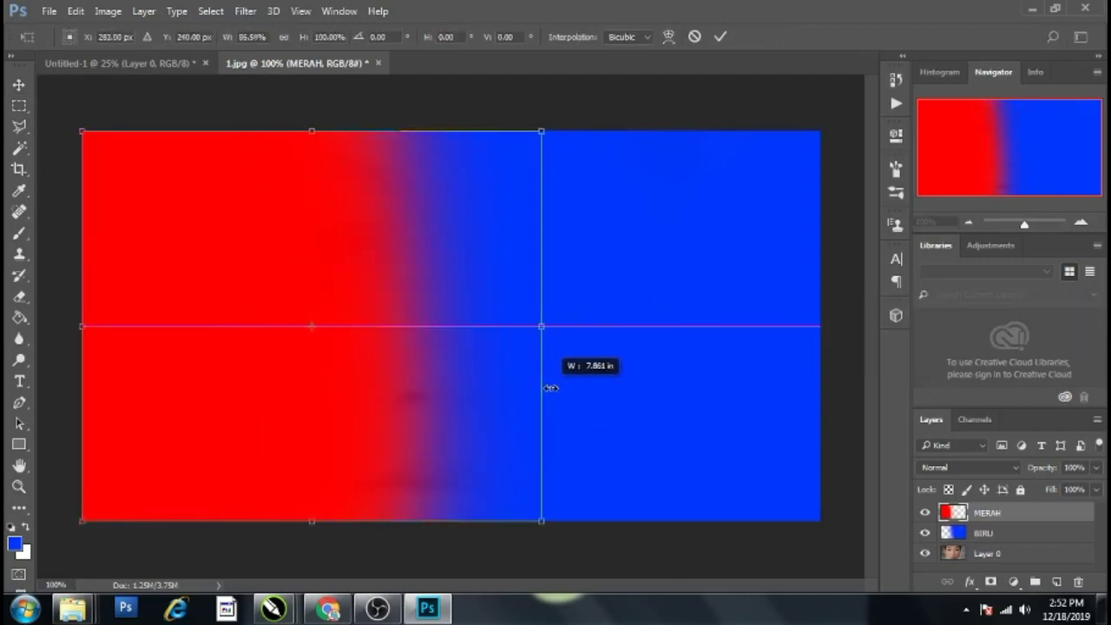
pyautogui.click(995, 470)
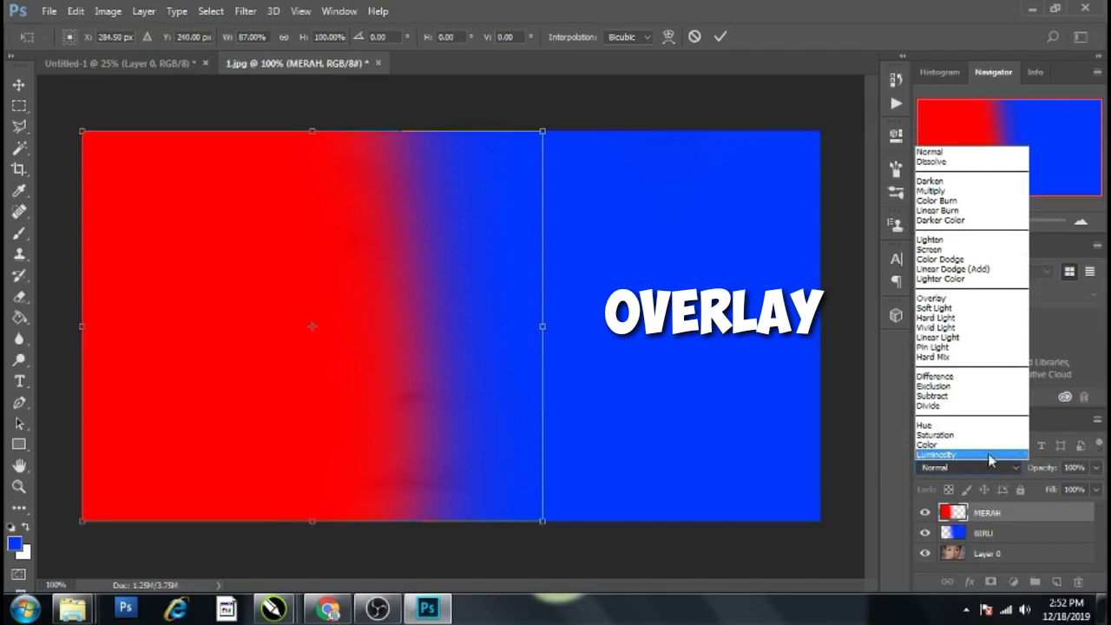
# - Set both MERAH and BIRU layers to Overlay blending, committing MERAH's width change
pyautogui.click(954, 308)
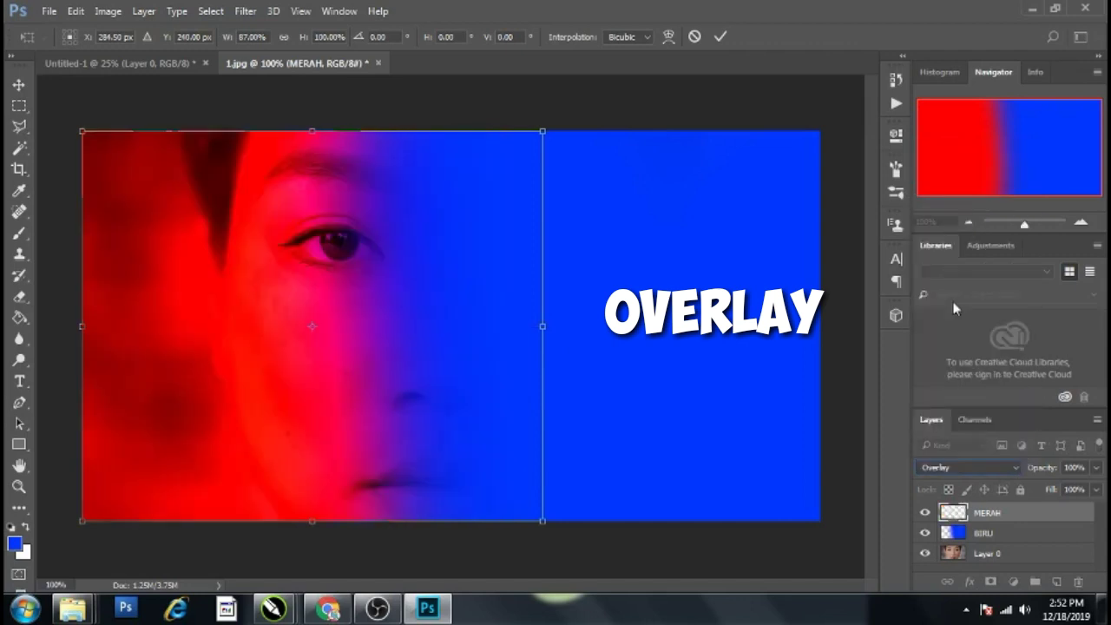
pyautogui.click(722, 36)
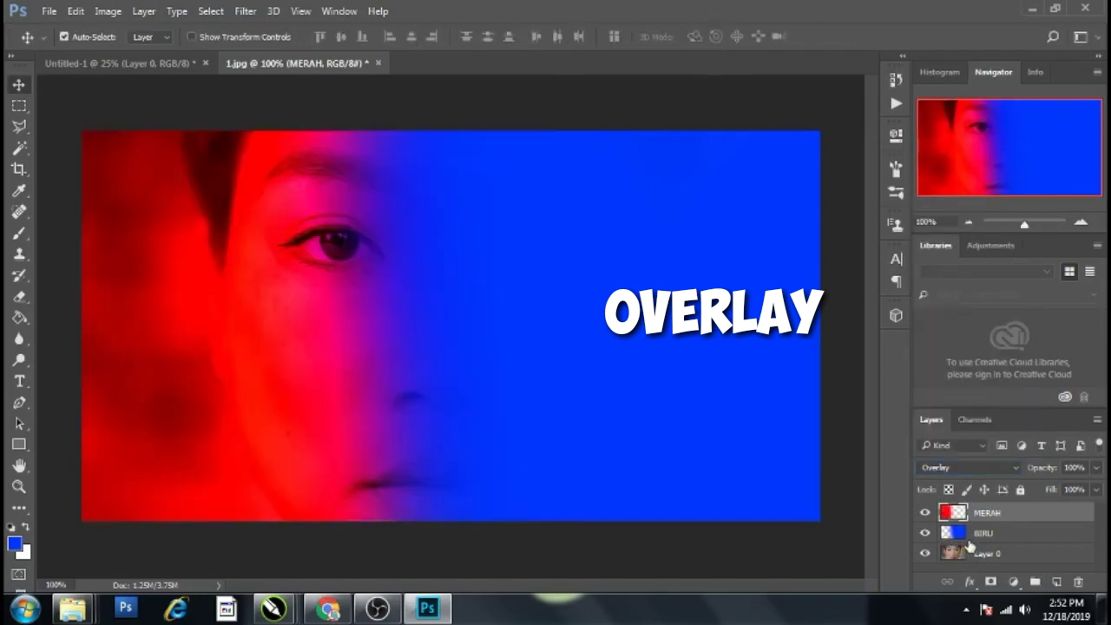
pyautogui.click(964, 534)
pyautogui.click(981, 472)
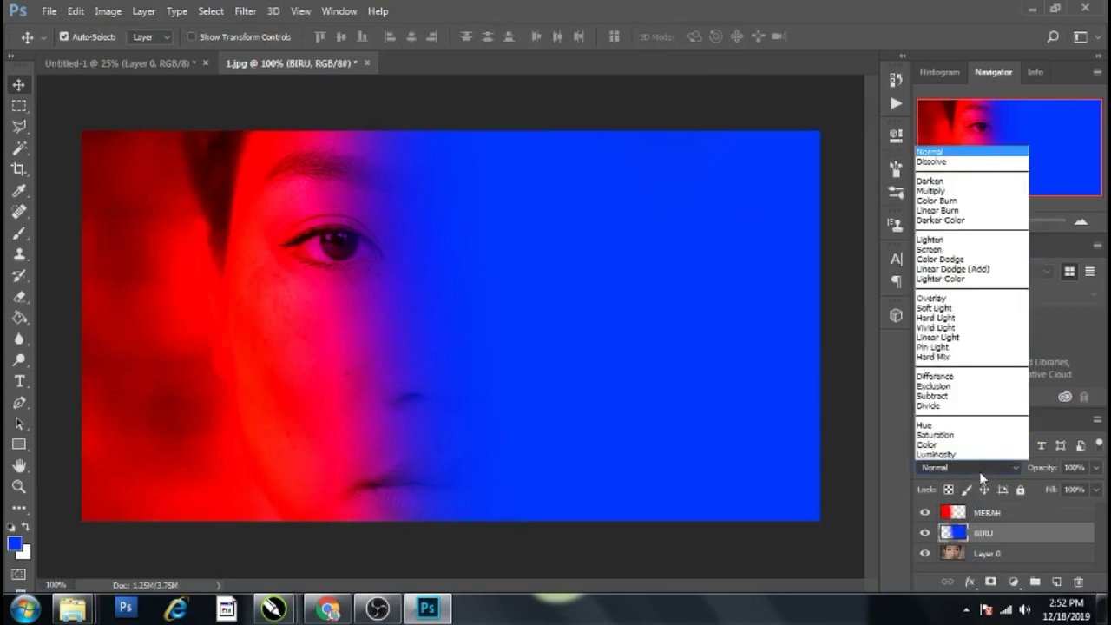
pyautogui.click(935, 306)
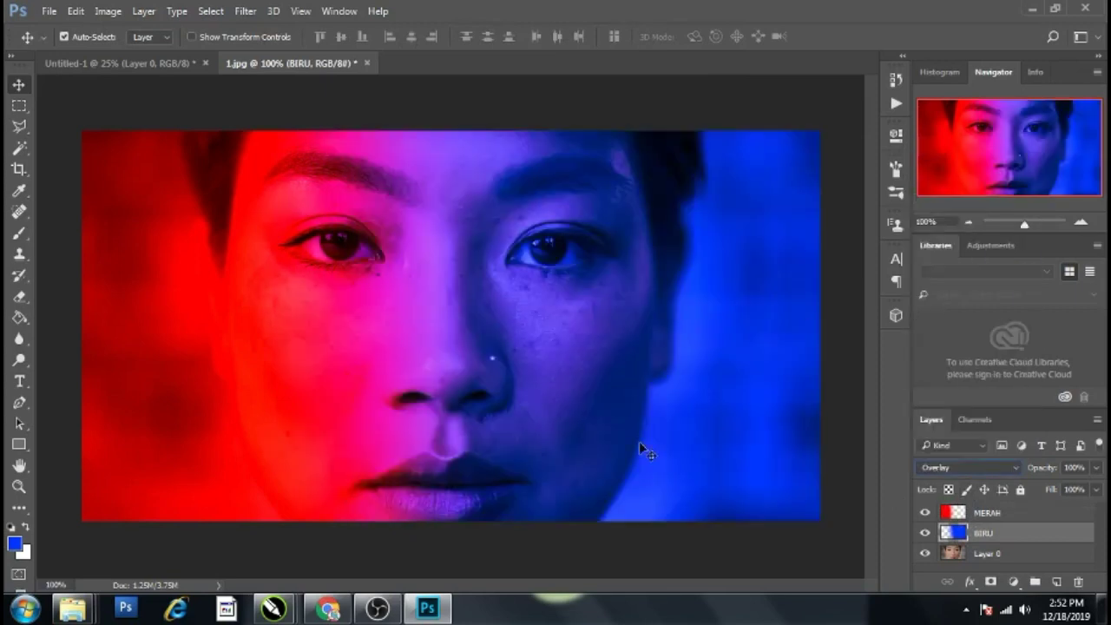
pyautogui.click(962, 514)
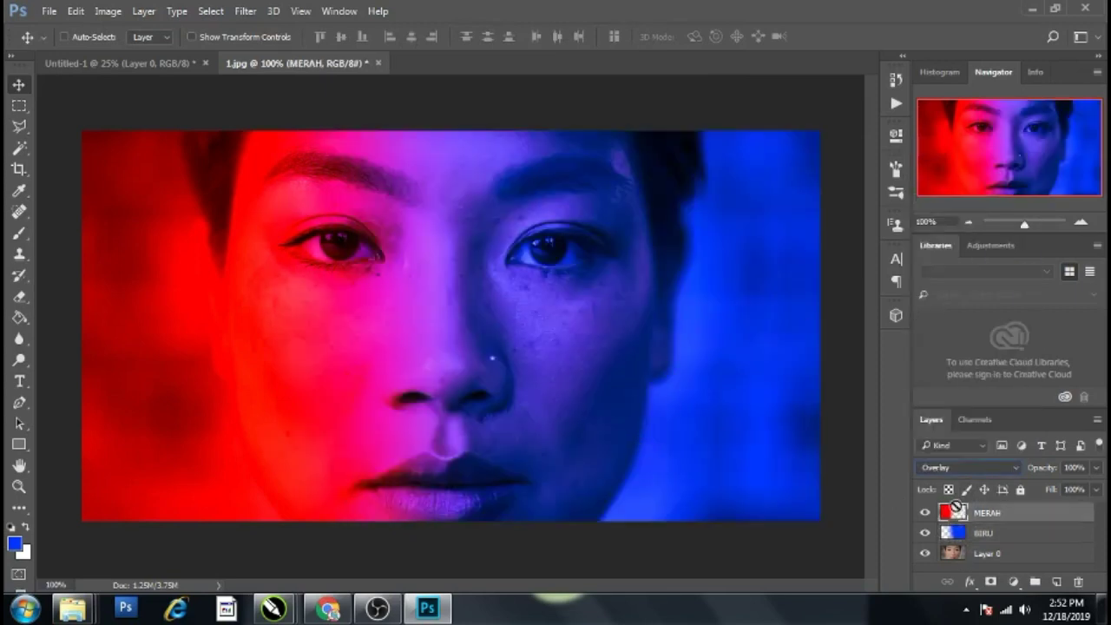
# - Widen the red MERAH layer to about 106% and commit the transform
pyautogui.press('ctrl')
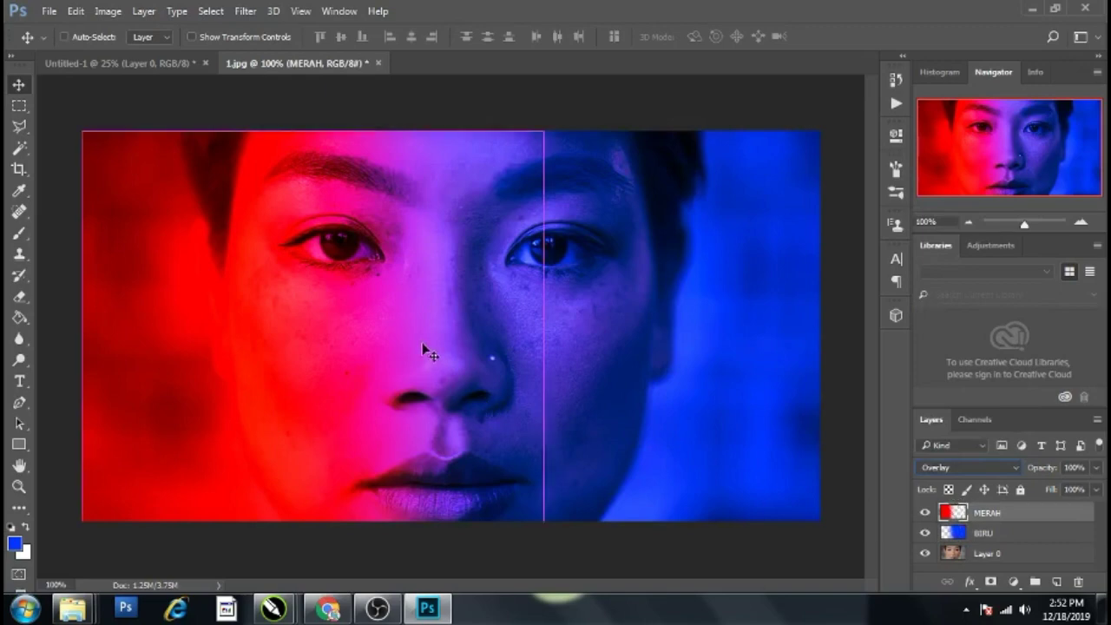
pyautogui.press('ctrl')
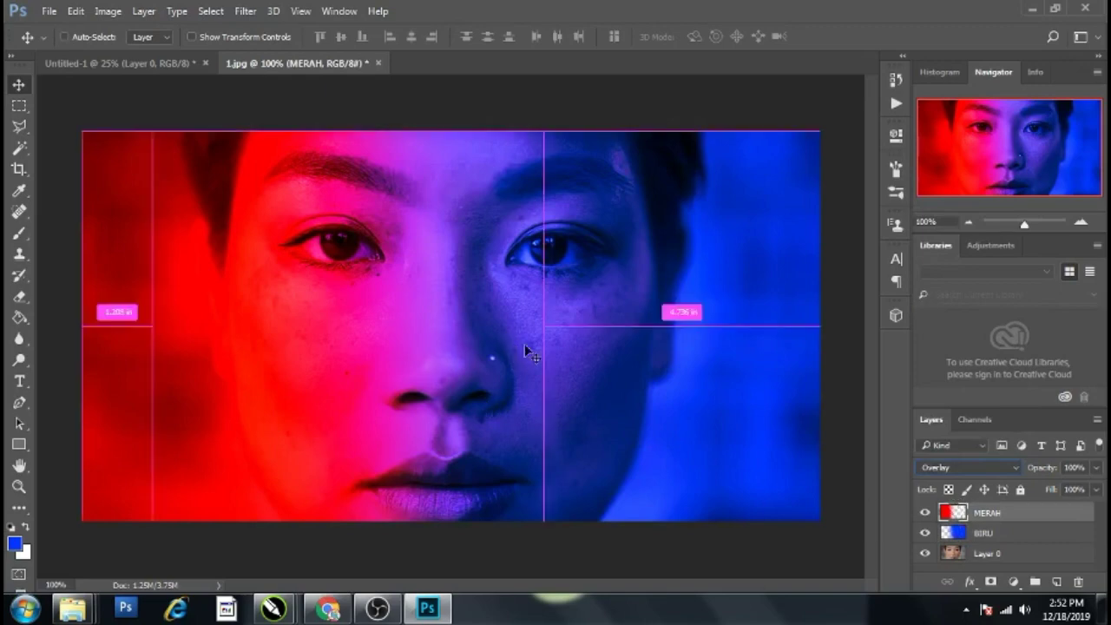
pyautogui.press('ctrl')
pyautogui.hotkey('ctrl', 't')
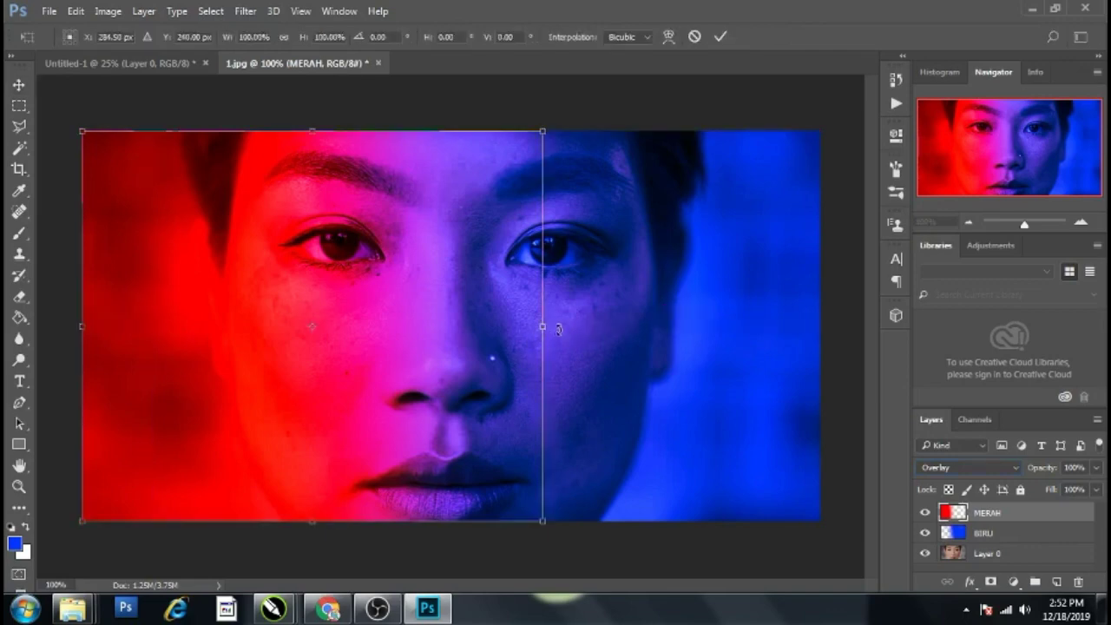
pyautogui.moveTo(558, 328)
pyautogui.mouseDown()
pyautogui.moveTo(541, 373)
pyautogui.moveTo(569, 373)
pyautogui.mouseUp()
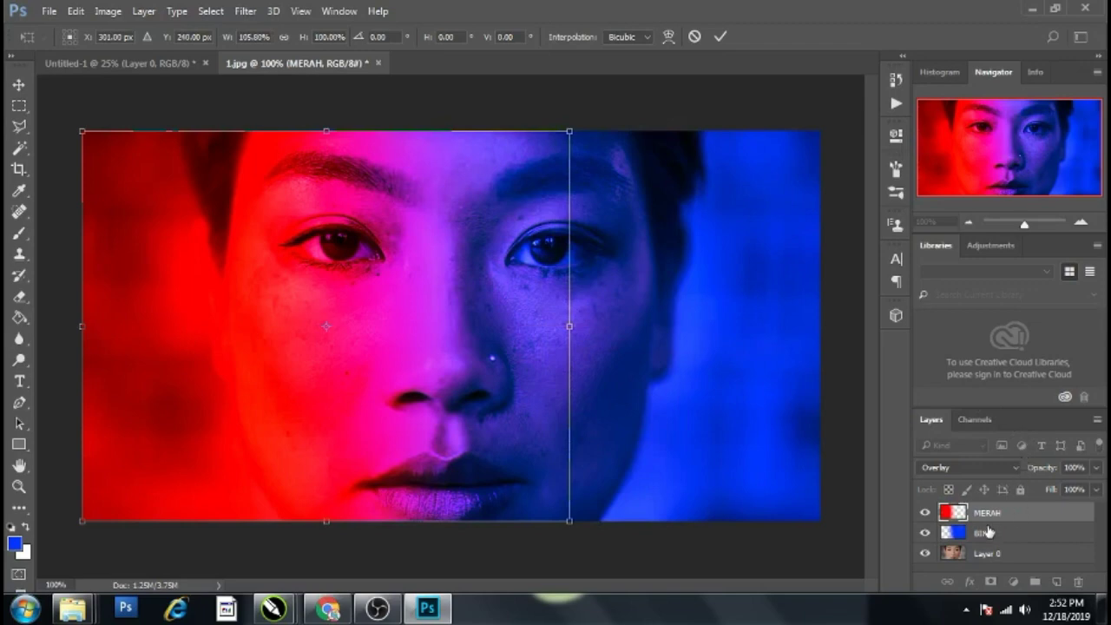
pyautogui.click(720, 37)
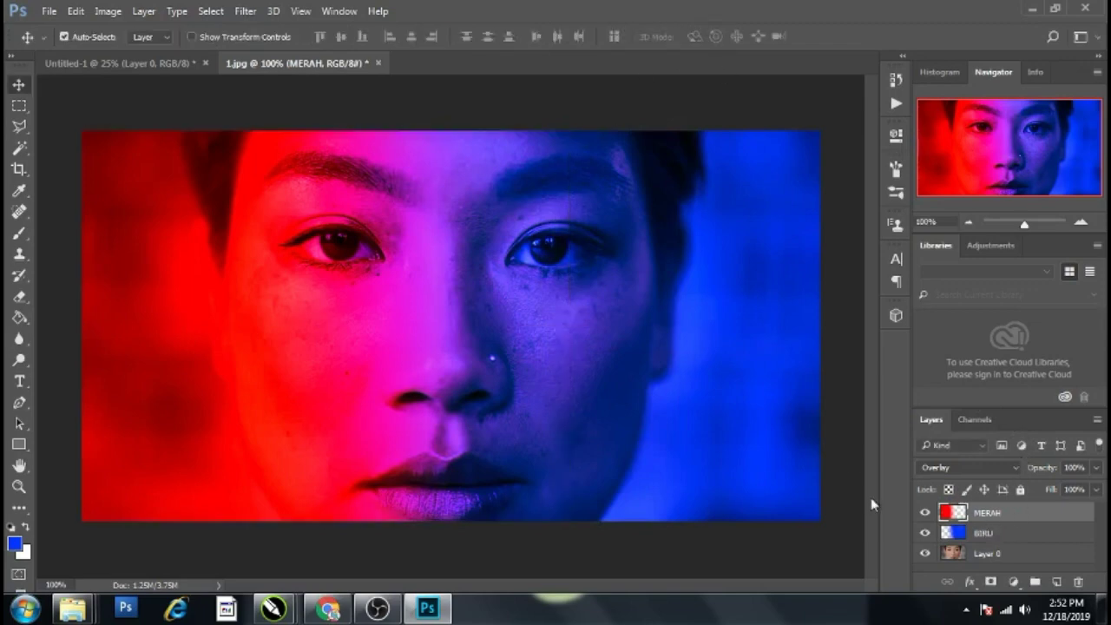
# - Trim the blue BIRU layer from the left to about 78% width and commit
pyautogui.click(970, 539)
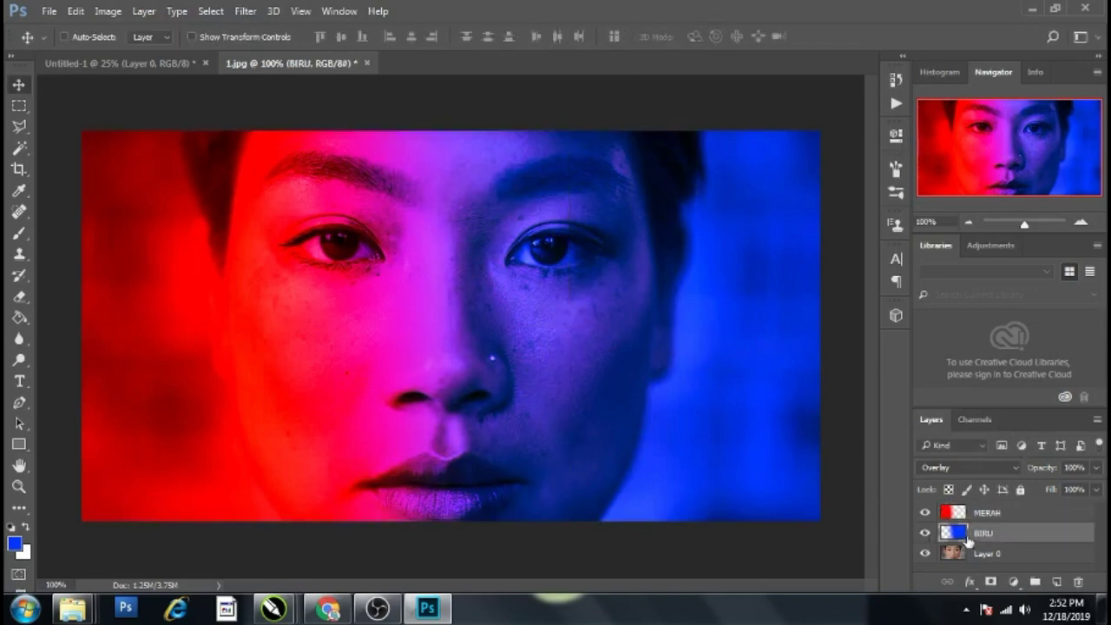
pyautogui.hotkey('ctrl', 't')
pyautogui.moveTo(151, 329); pyautogui.dragTo(319, 356)
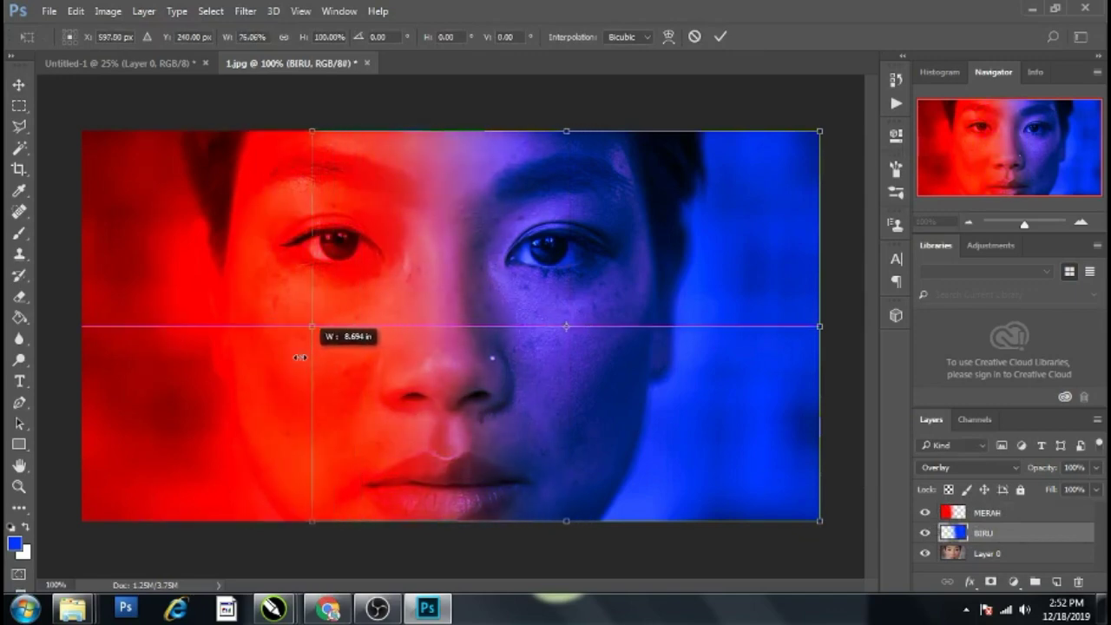
pyautogui.moveTo(318, 356); pyautogui.dragTo(301, 356)
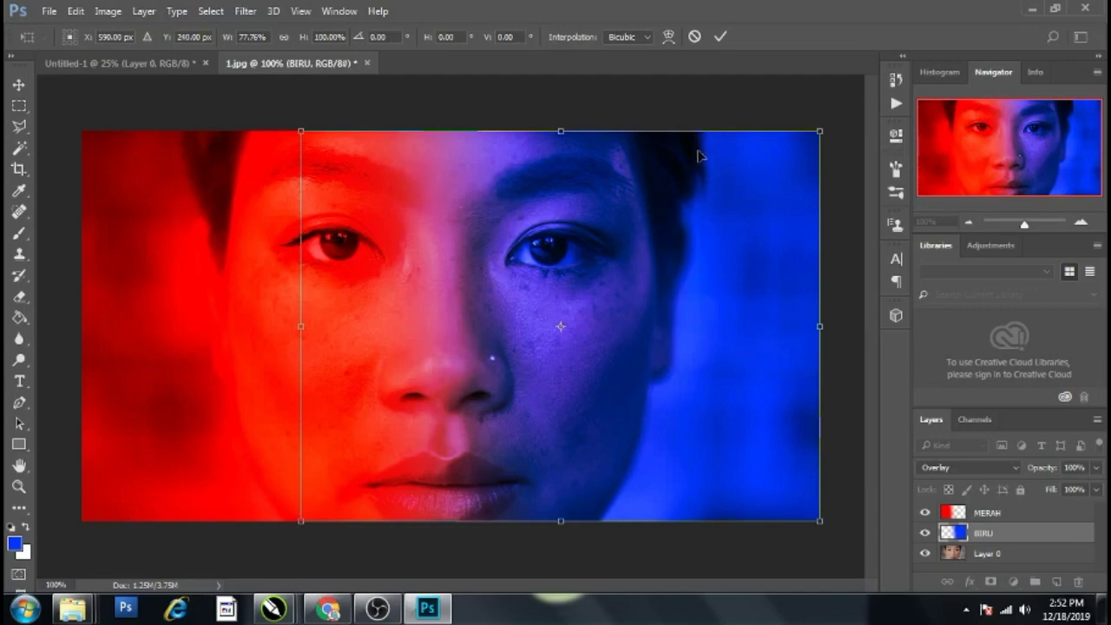
pyautogui.click(717, 36)
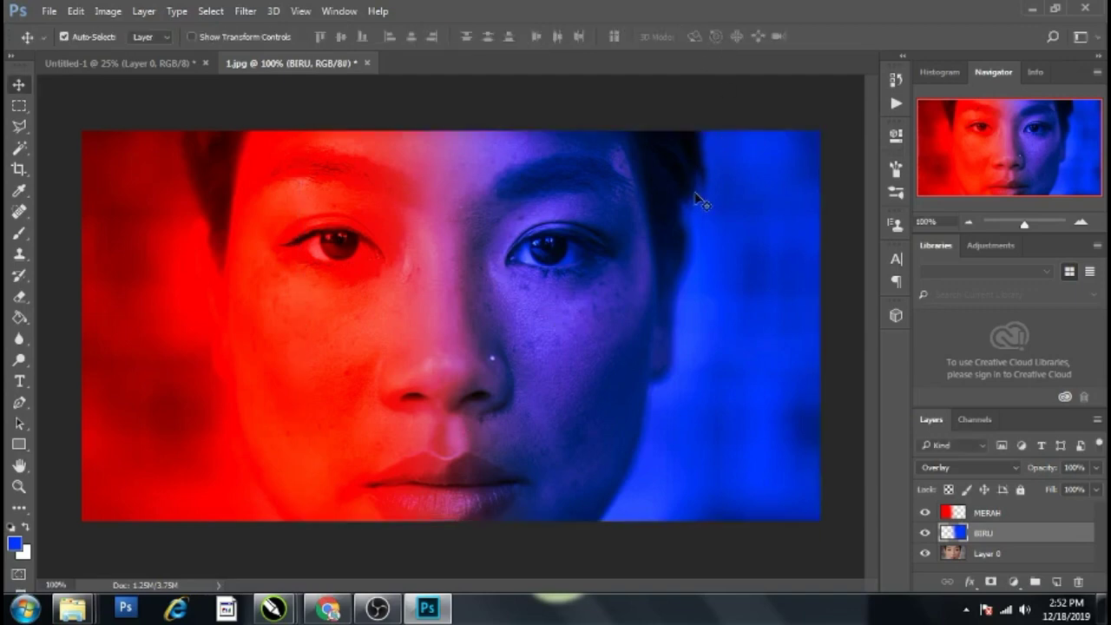
pyautogui.click(1097, 469)
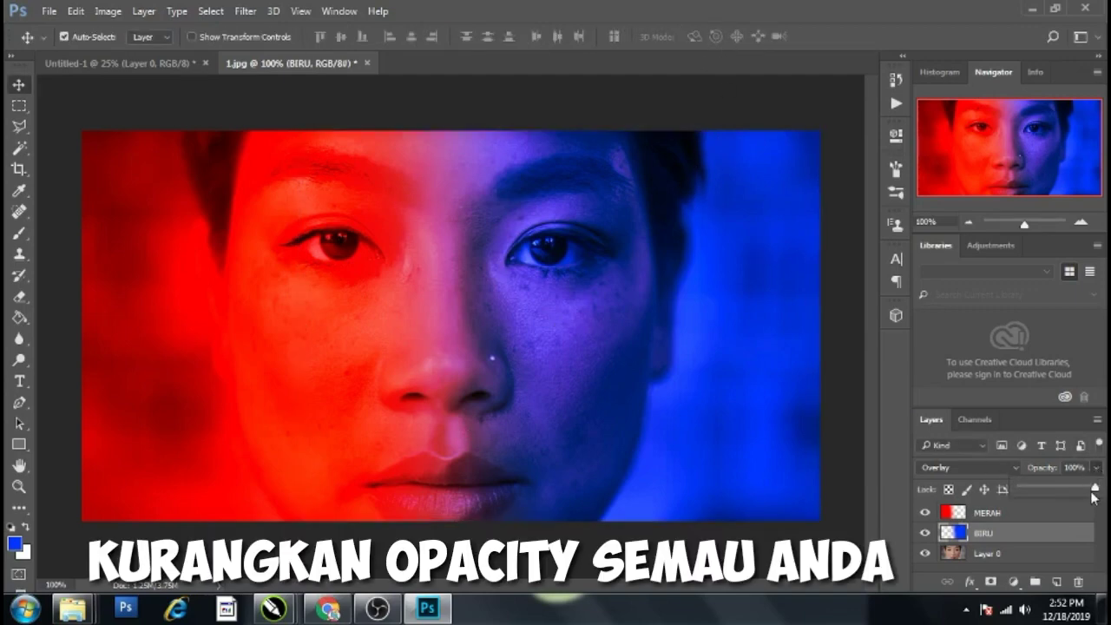
# - Lower BIRU's opacity to about 67% and MERAH's to about 40%
pyautogui.moveTo(1092, 488); pyautogui.dragTo(1073, 493)
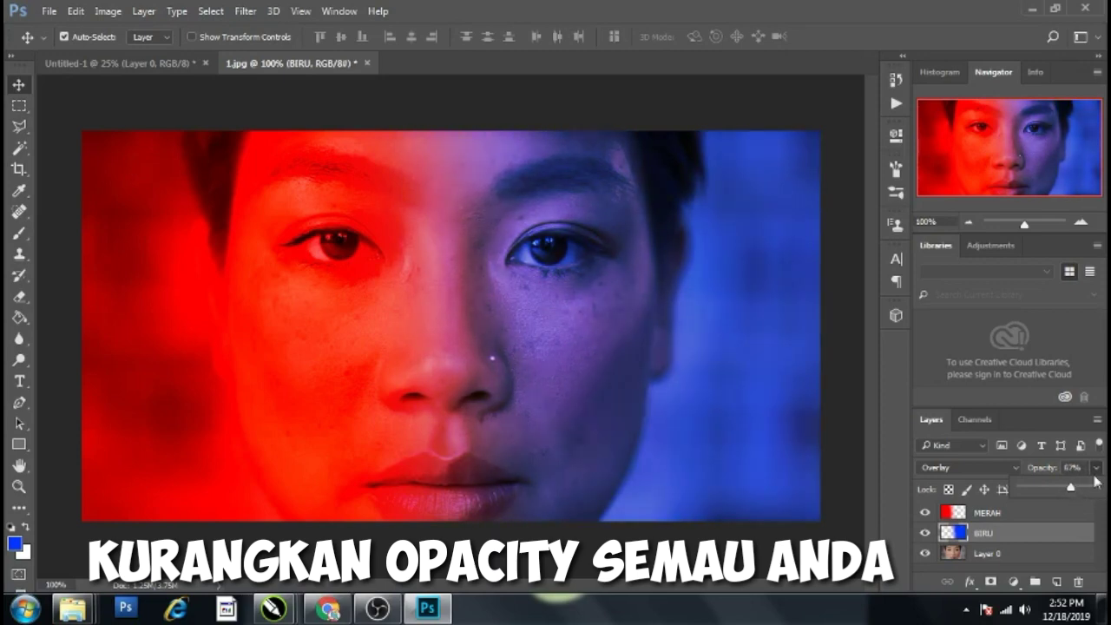
pyautogui.click(1081, 512)
pyautogui.click(1098, 468)
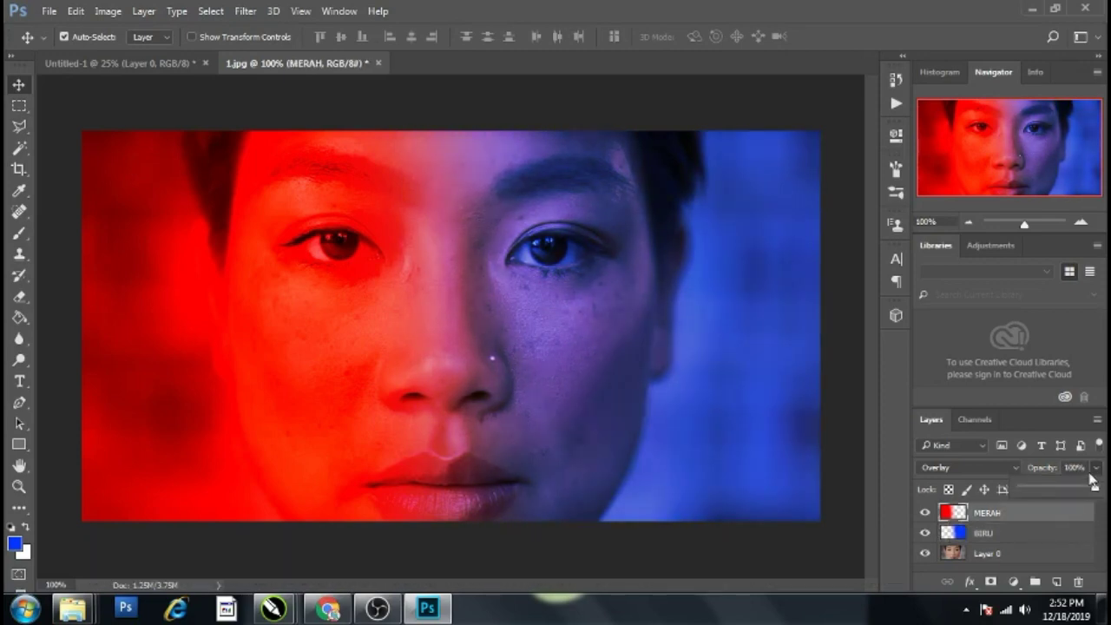
pyautogui.moveTo(1096, 489); pyautogui.dragTo(1082, 498)
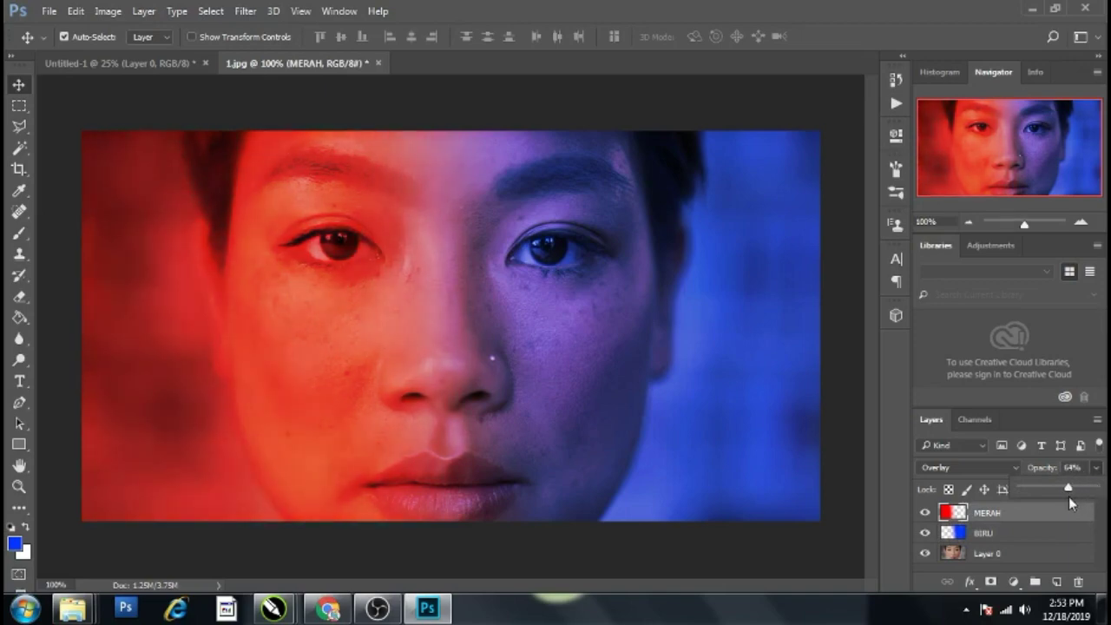
pyautogui.moveTo(1069, 497)
pyautogui.mouseDown()
pyautogui.moveTo(1044, 508)
pyautogui.moveTo(1063, 498)
pyautogui.mouseUp()
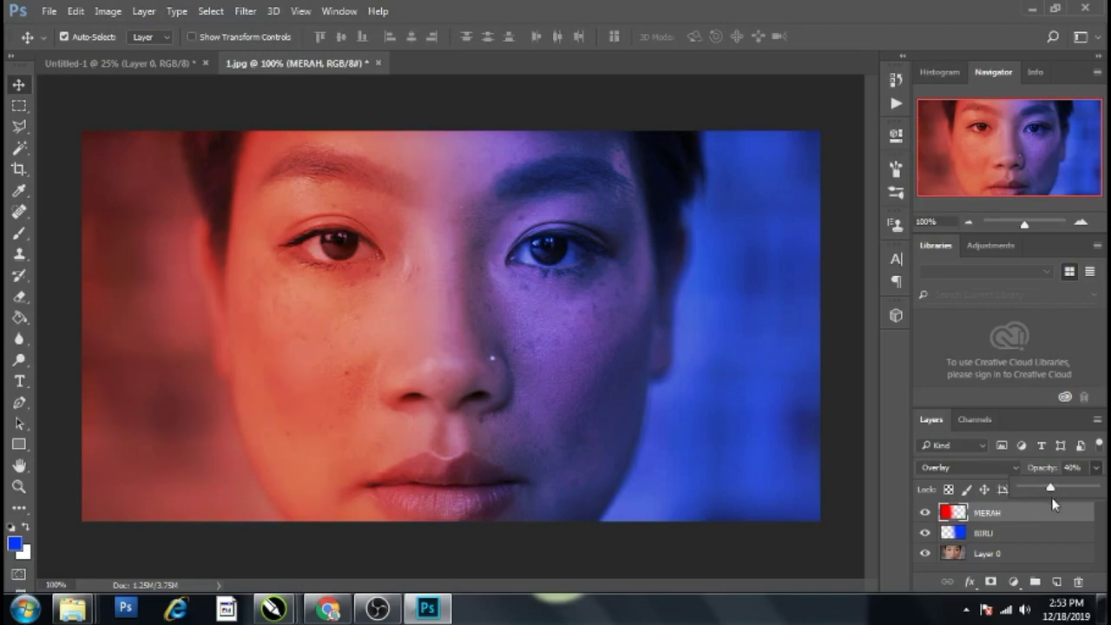
# - Deselect the layers and hide the panels with Tab to preview the duotone
pyautogui.click(1049, 535)
pyautogui.click(1095, 470)
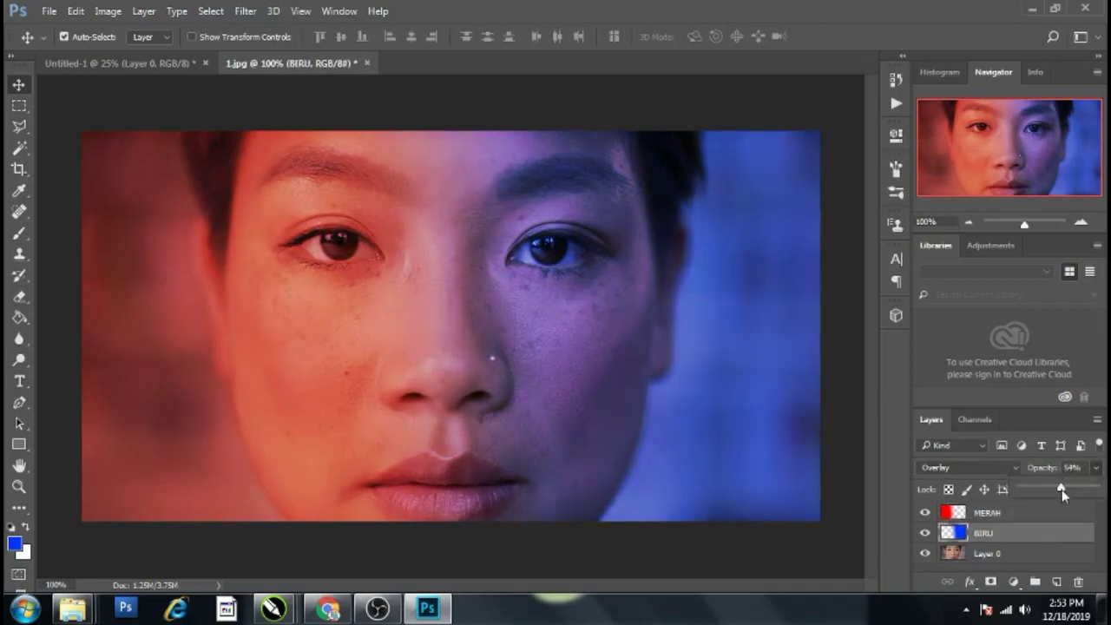
pyautogui.click(118, 116)
pyautogui.click(118, 117)
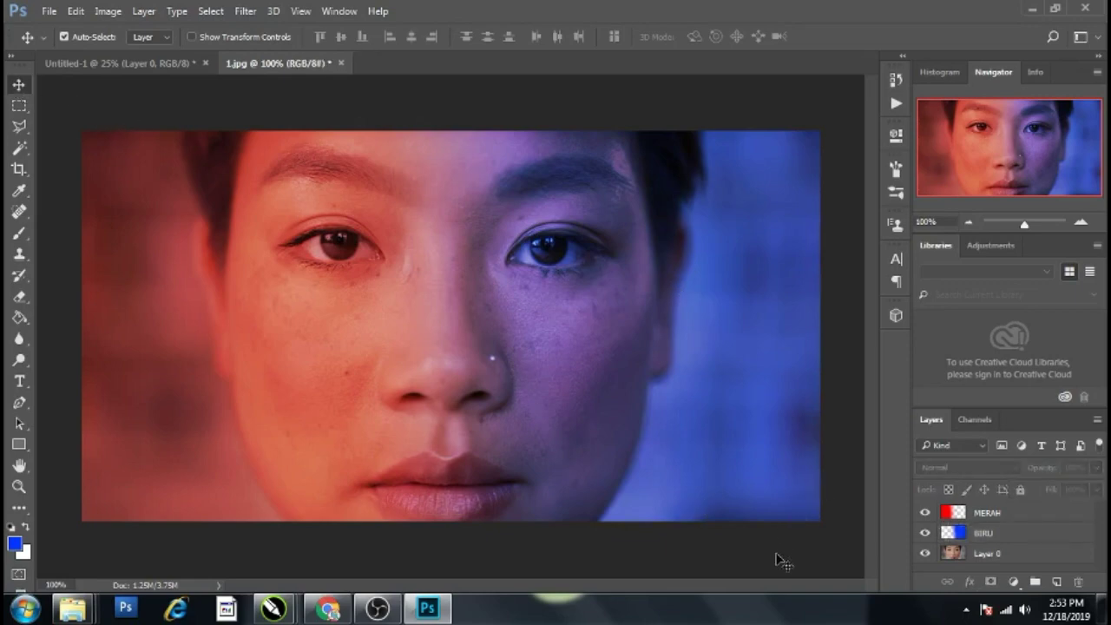
pyautogui.press('Tab')
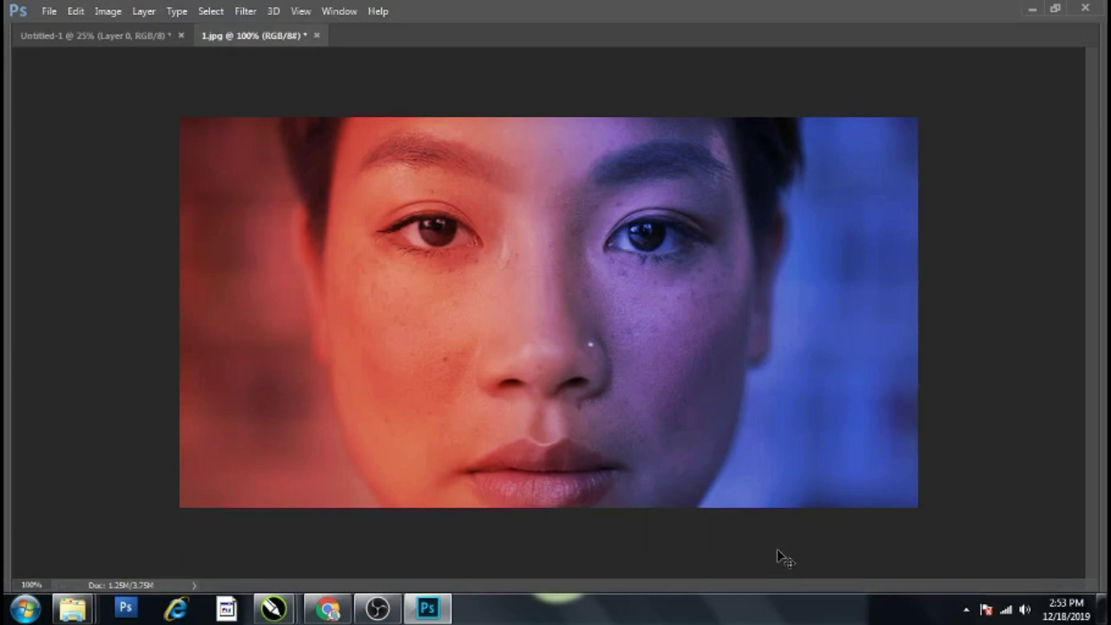
pyautogui.press('Tab')
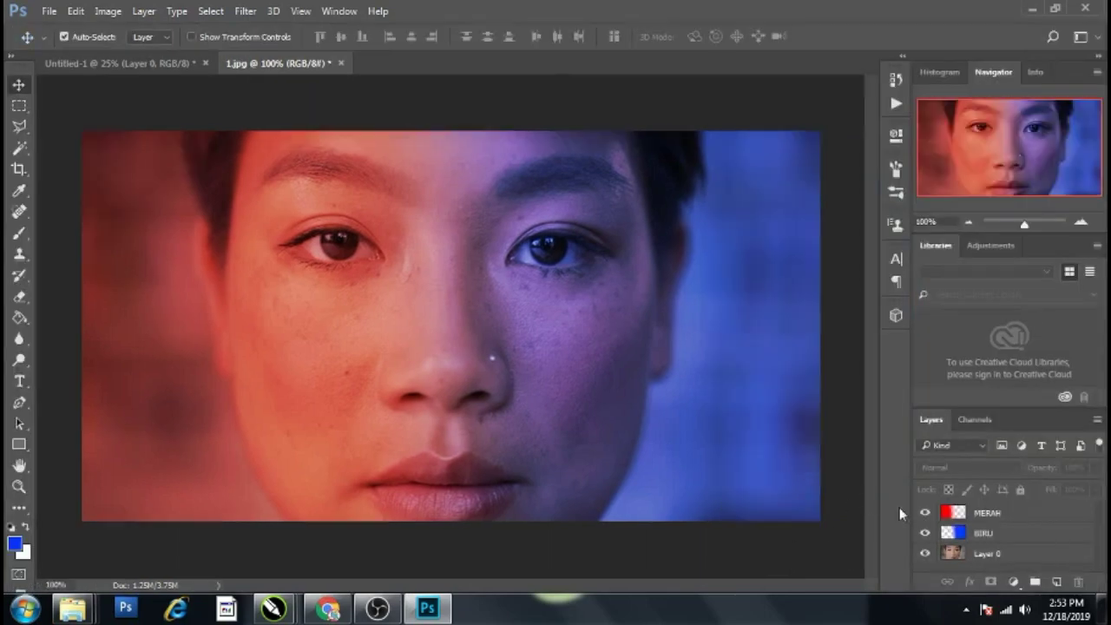
# - Set MERAH's opacity to about 55% and BIRU's to 70%
pyautogui.click(1040, 512)
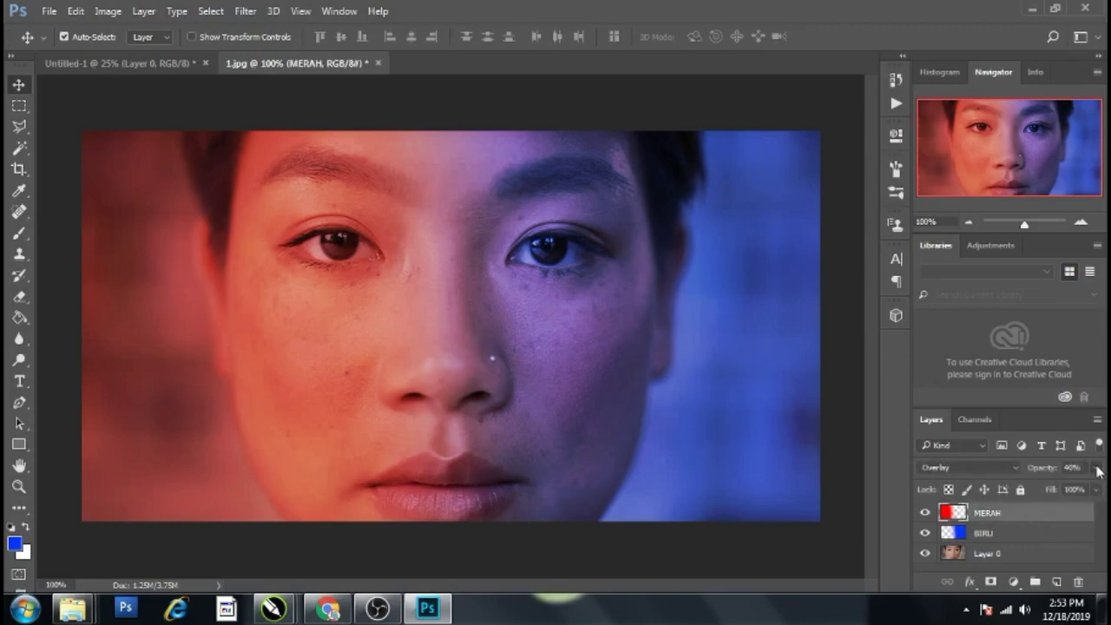
pyautogui.click(1098, 470)
pyautogui.moveTo(1057, 485); pyautogui.dragTo(1064, 492)
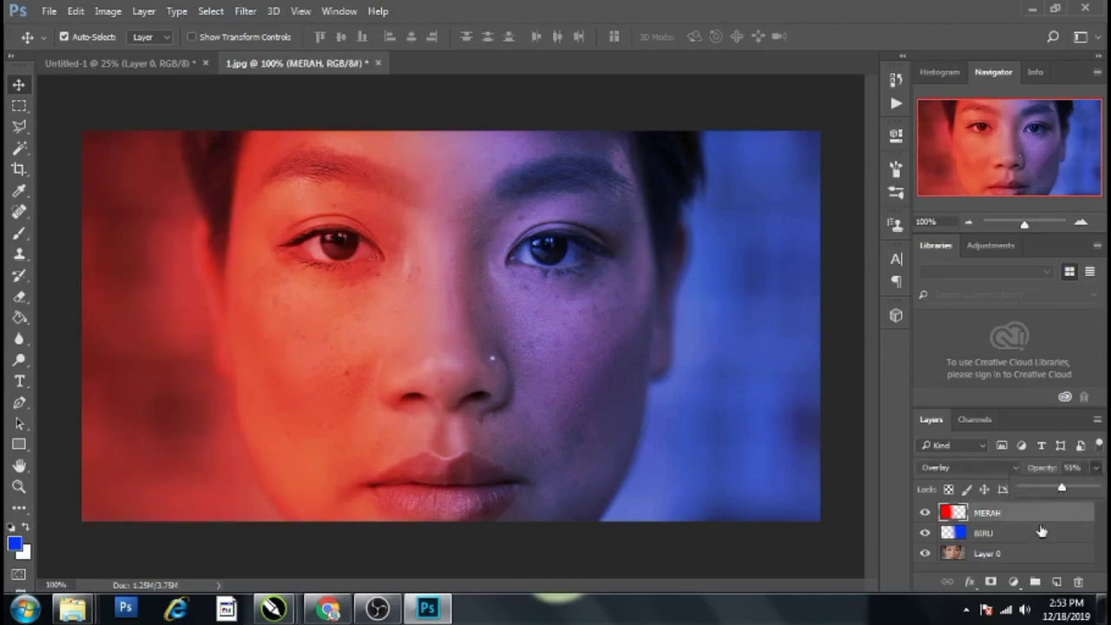
pyautogui.click(1042, 531)
pyautogui.click(1095, 470)
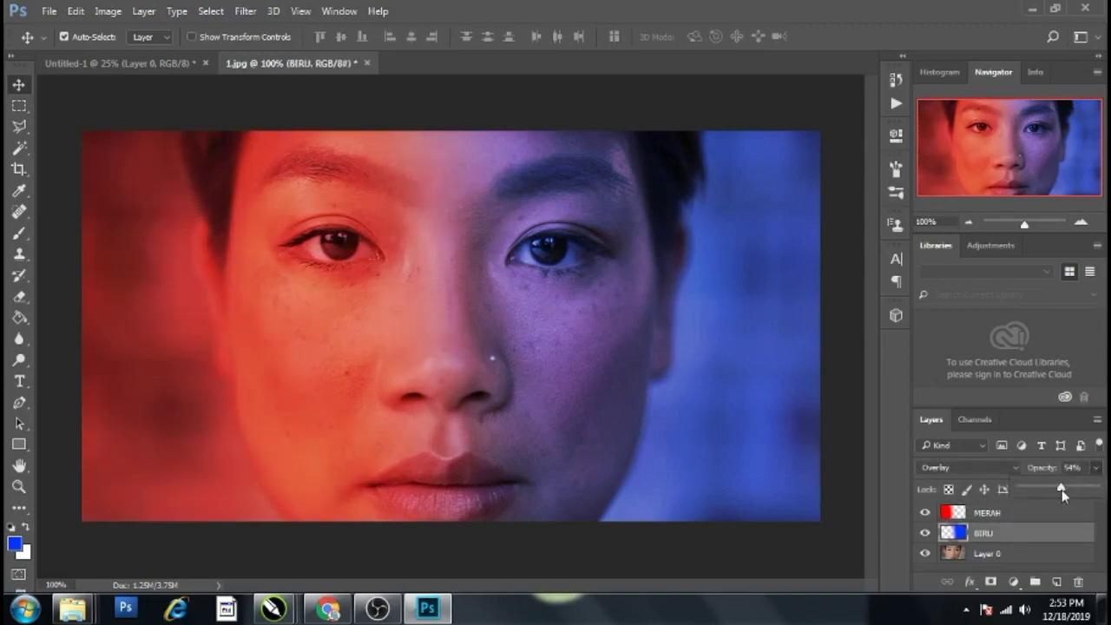
pyautogui.moveTo(1062, 489); pyautogui.dragTo(1075, 493)
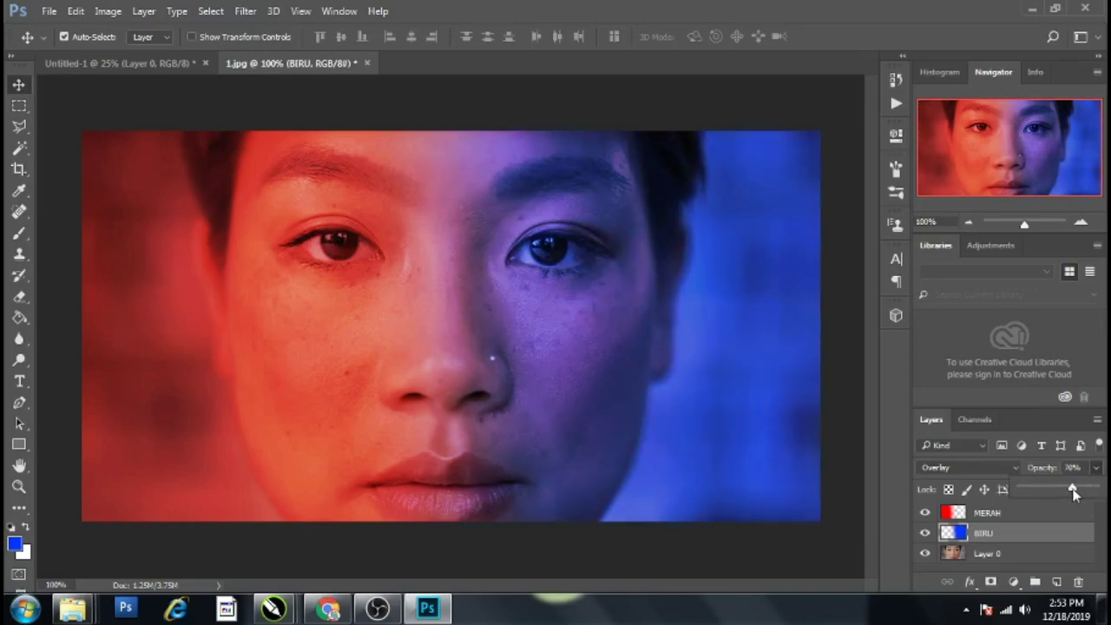
# - Preview the final duotone with panels hidden, then restore the panels
pyautogui.click(602, 560)
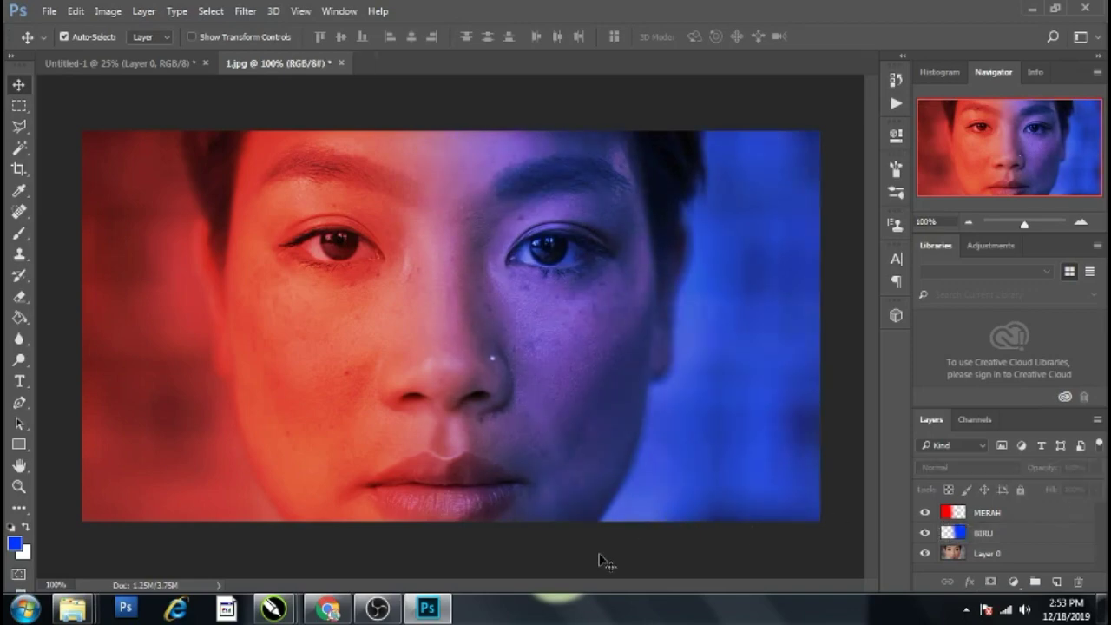
pyautogui.click(982, 534)
pyautogui.press('Tab')
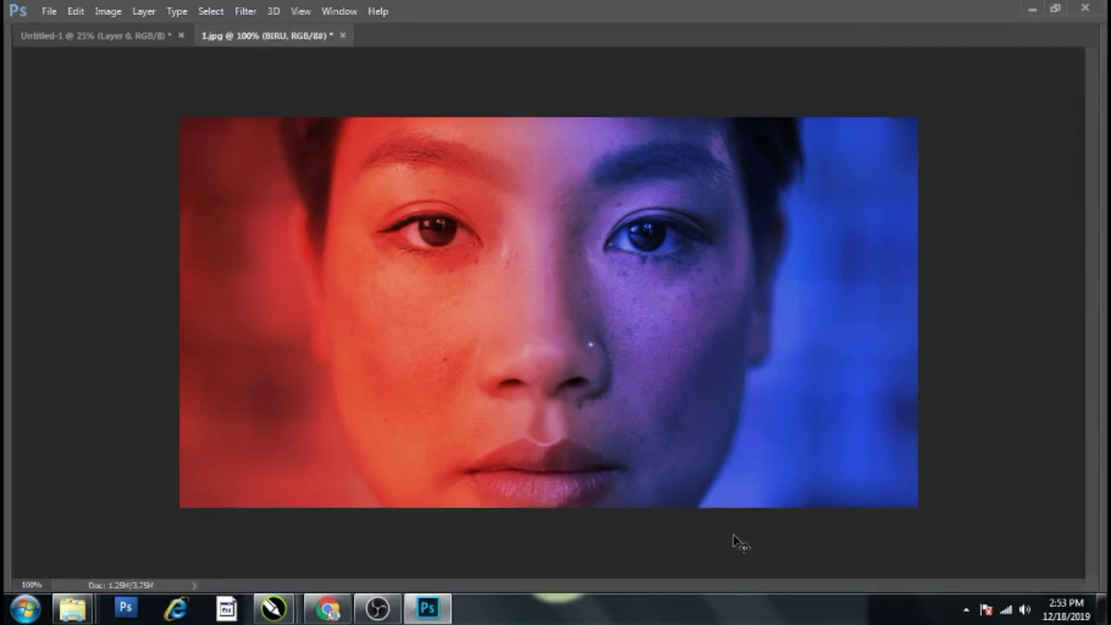
pyautogui.press('Tab')
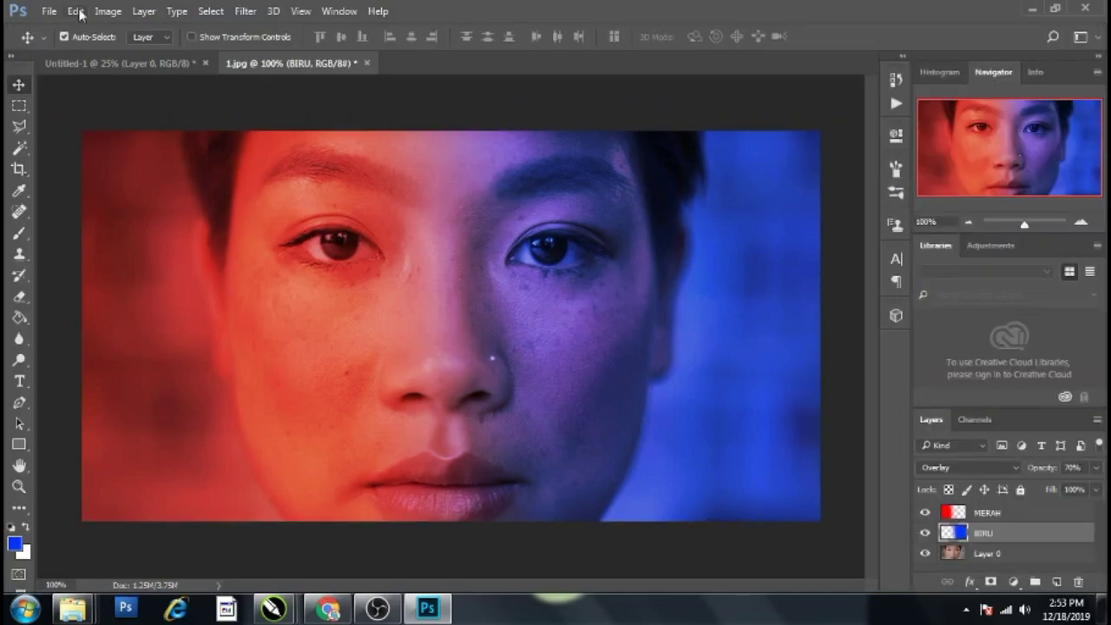
# - Save the red-blue portrait as a new JPEG named '2', keeping the existing 1.jpg
pyautogui.click(47, 11)
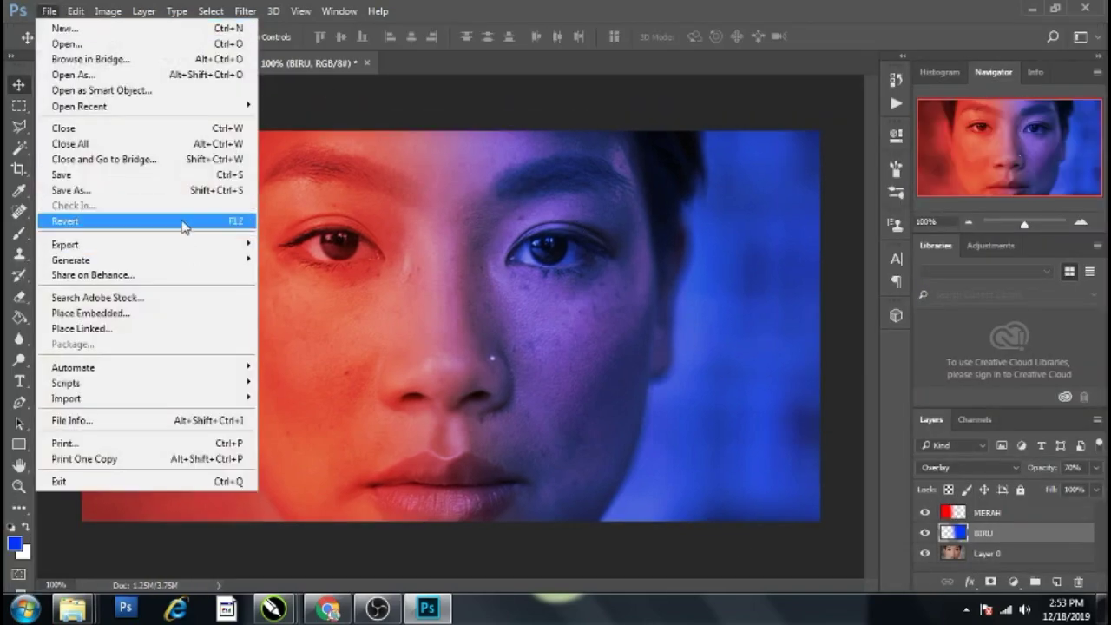
pyautogui.click(178, 191)
pyautogui.click(208, 299)
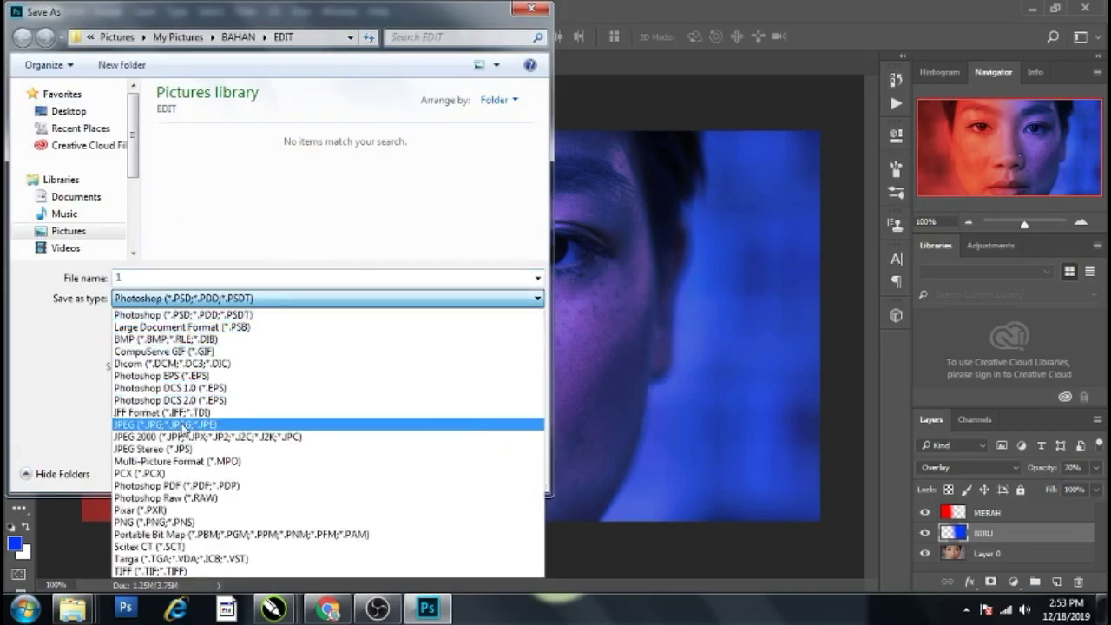
pyautogui.click(182, 425)
pyautogui.click(410, 473)
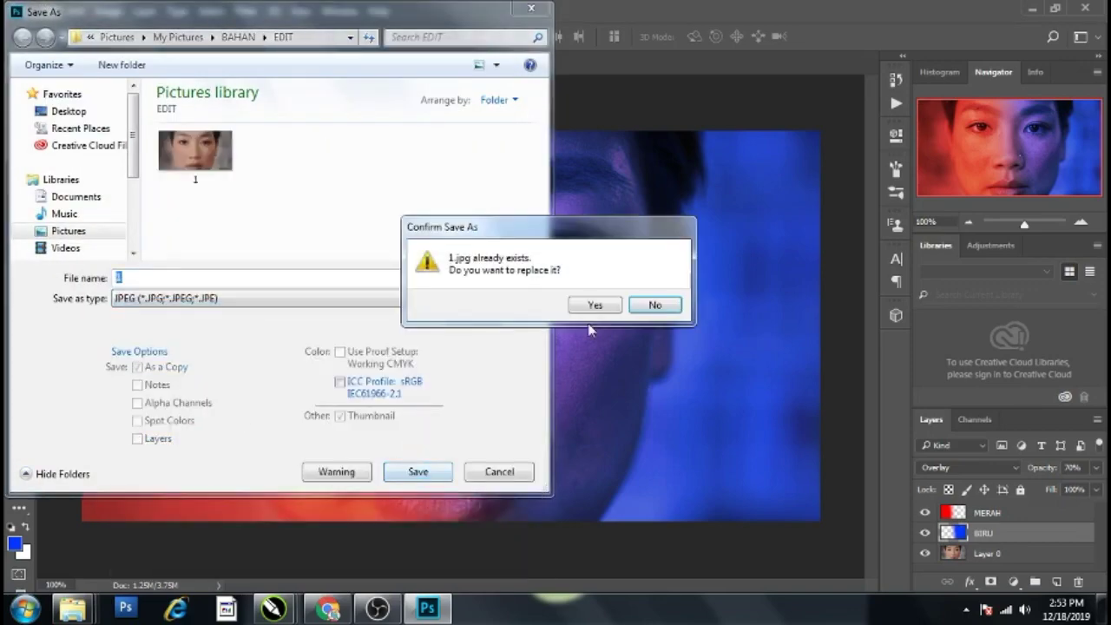
pyautogui.click(654, 305)
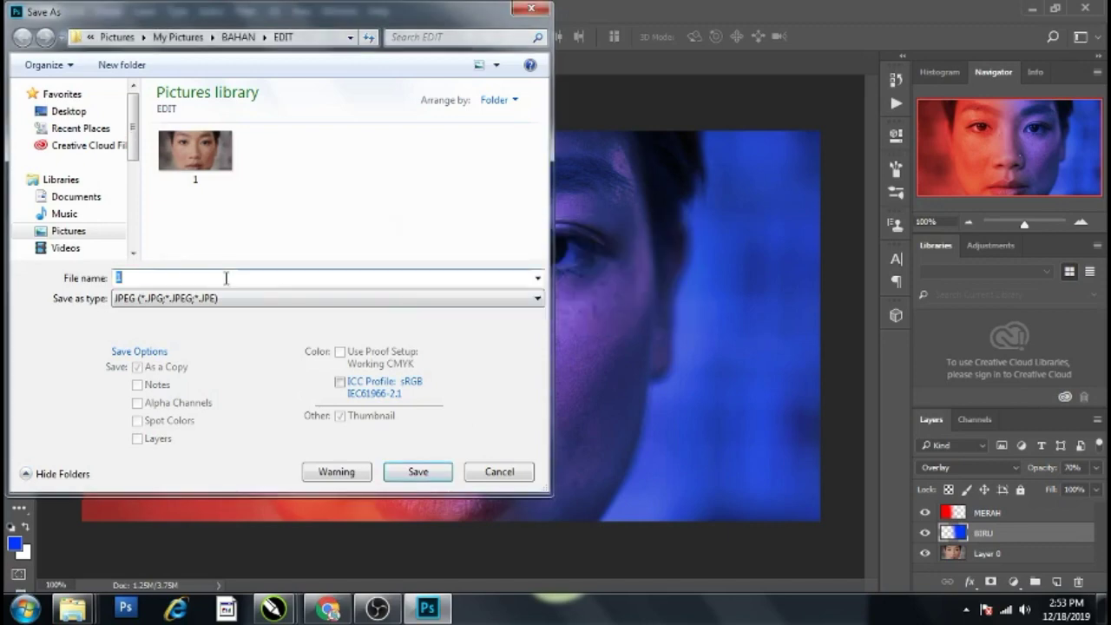
pyautogui.write('2')
pyautogui.click(391, 471)
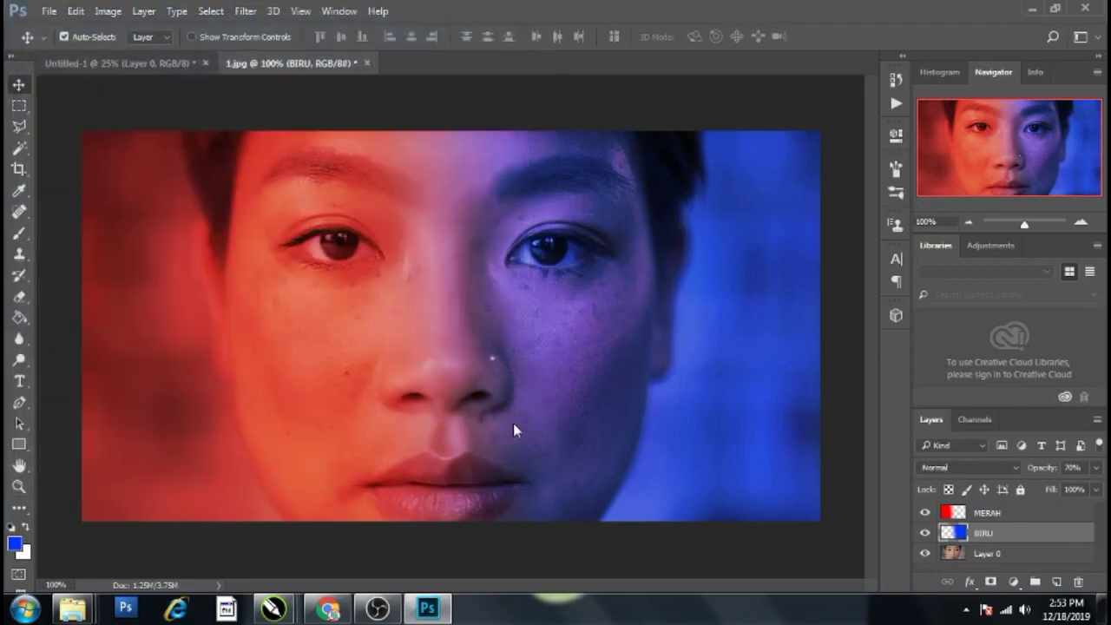
# - Accept the JPEG quality options and browse Windows Explorer to the Pictures library
pyautogui.click(647, 149)
pyautogui.click(102, 552)
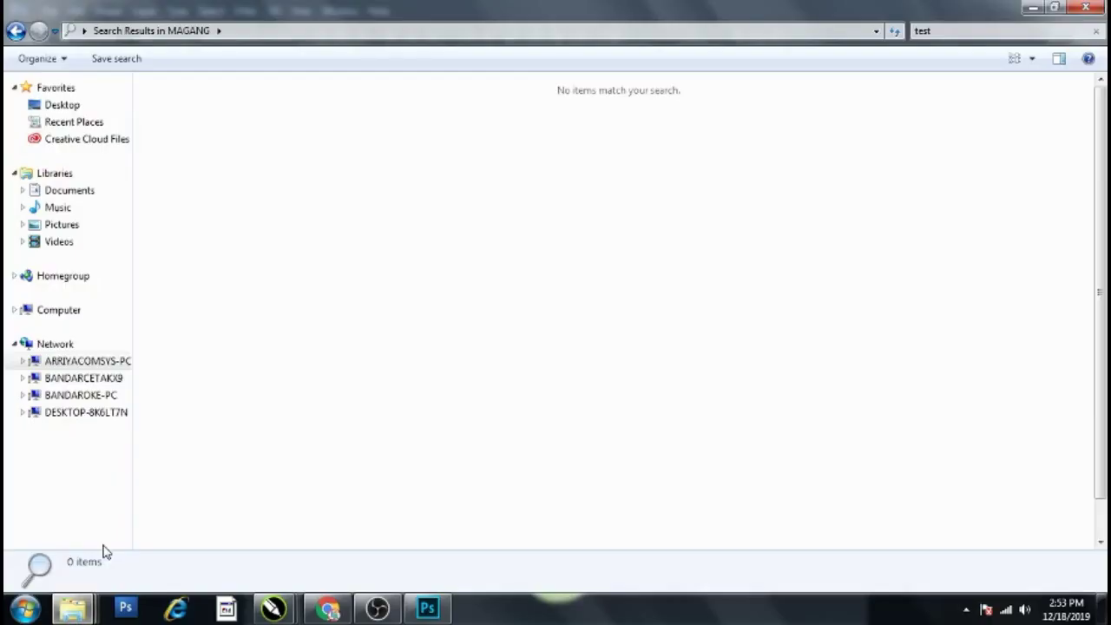
pyautogui.click(76, 190)
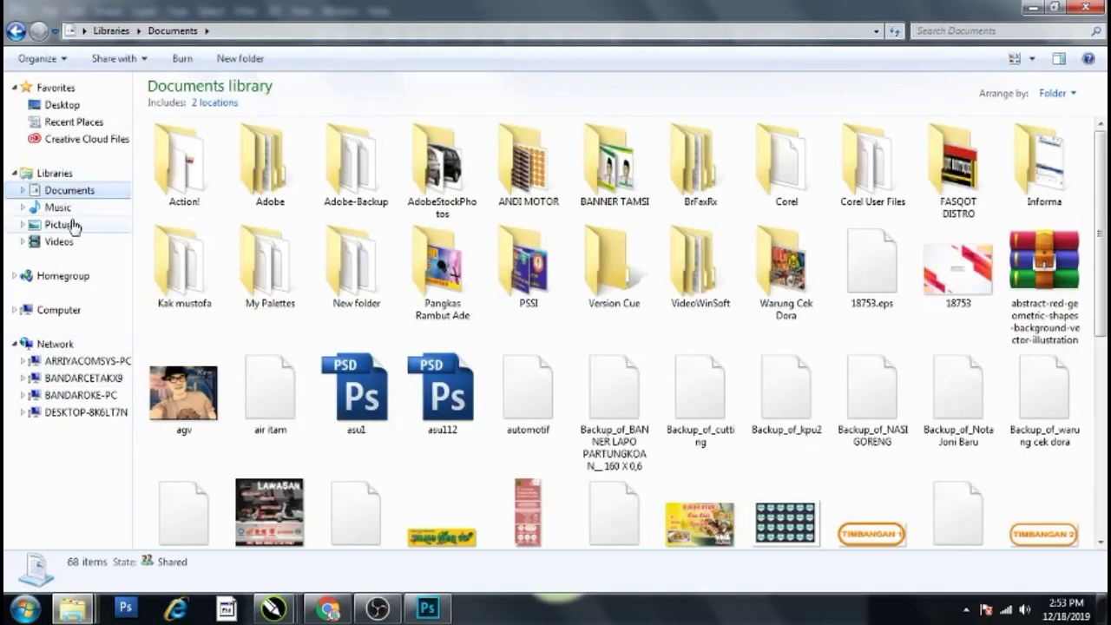
pyautogui.click(70, 225)
# - Open image 1 from BAHAN > EDIT in Photo Viewer, then advance to image 2
pyautogui.doubleClick(702, 165)
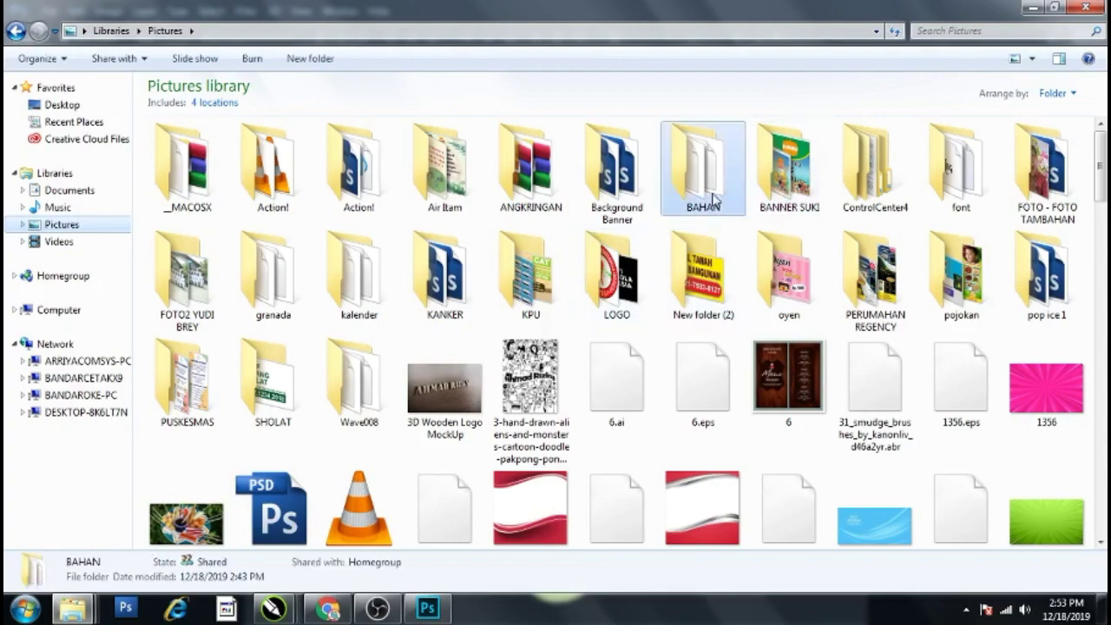
pyautogui.doubleClick(279, 175)
pyautogui.doubleClick(208, 171)
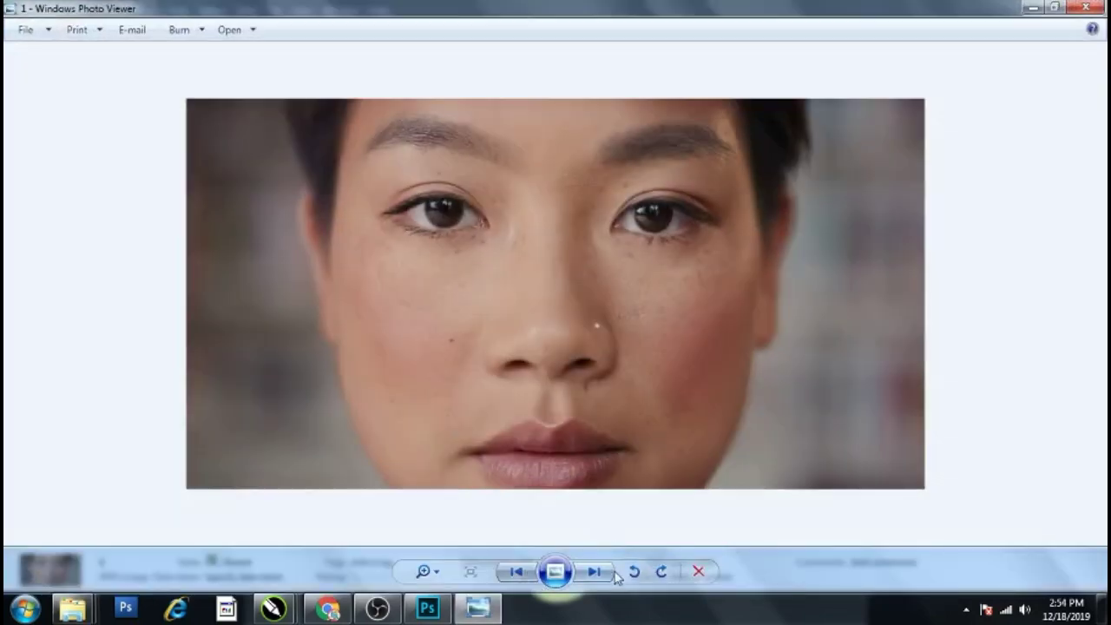
pyautogui.click(614, 575)
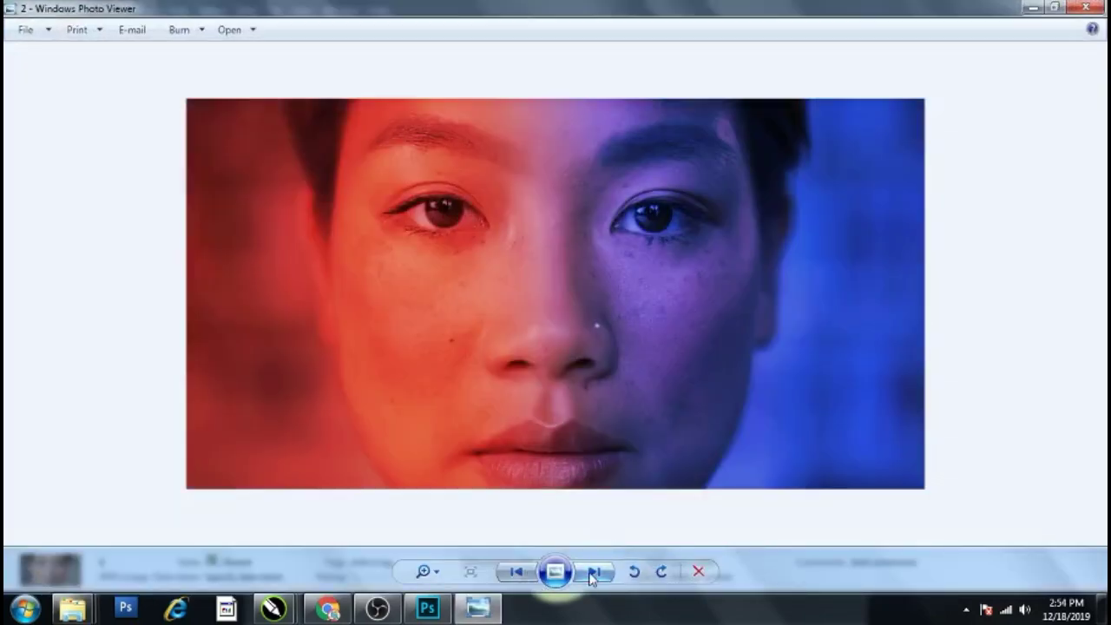
# - Flip between original image 1 and red-blue image 2, then close Photo Viewer and Explorer
pyautogui.click(513, 572)
pyautogui.click(590, 572)
pyautogui.click(589, 572)
pyautogui.click(585, 583)
pyautogui.click(521, 574)
pyautogui.click(594, 571)
pyautogui.click(1086, 7)
pyautogui.click(1086, 7)
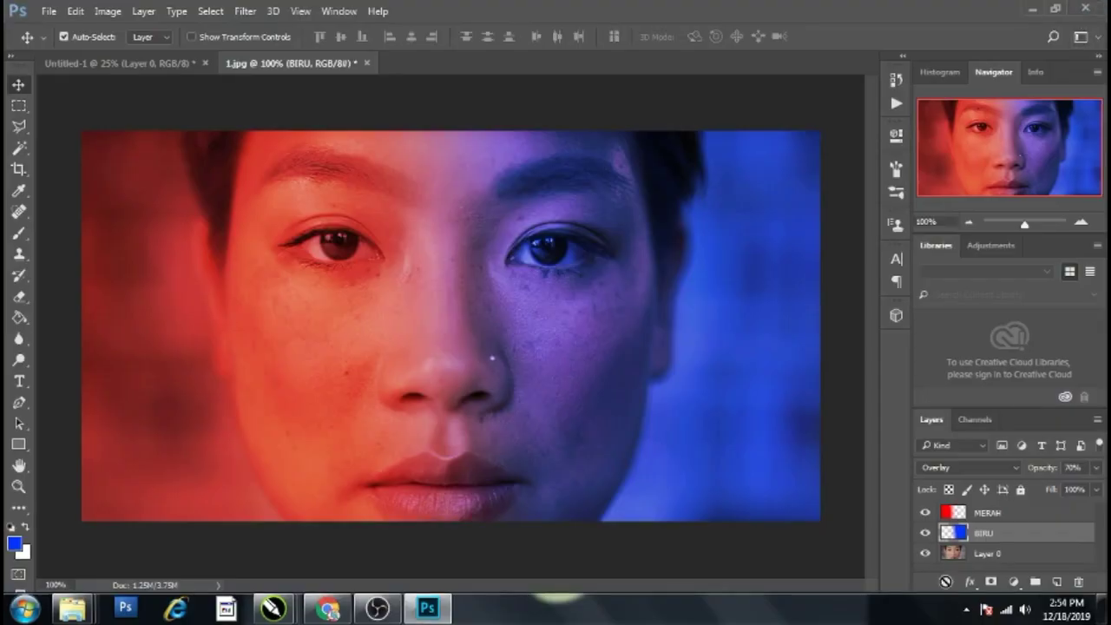